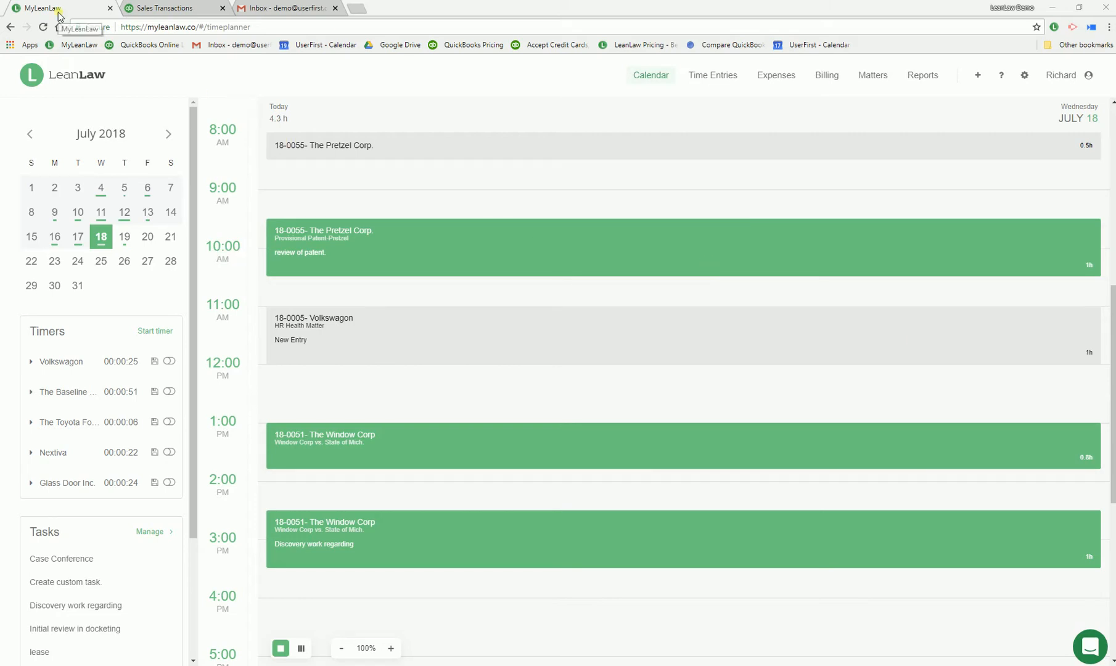
# View the QuickBooks dashboard, and return to LeanLaw to look through the time entries, expenses and ready-to-bill invoices
pyautogui.click(155, 8)
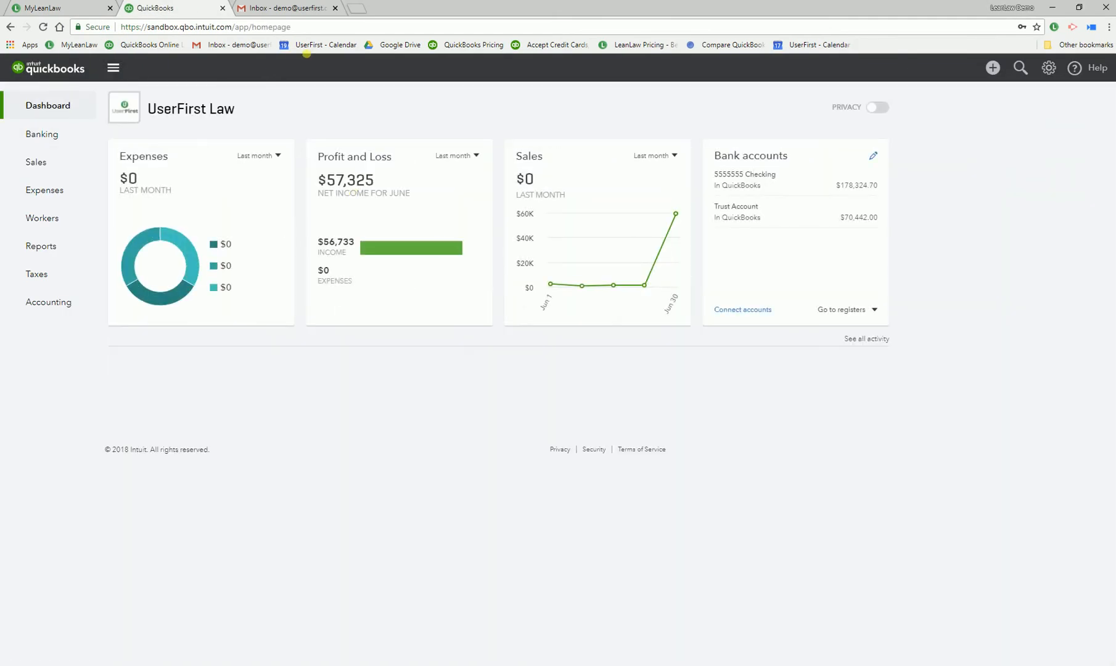
pyautogui.click(44, 10)
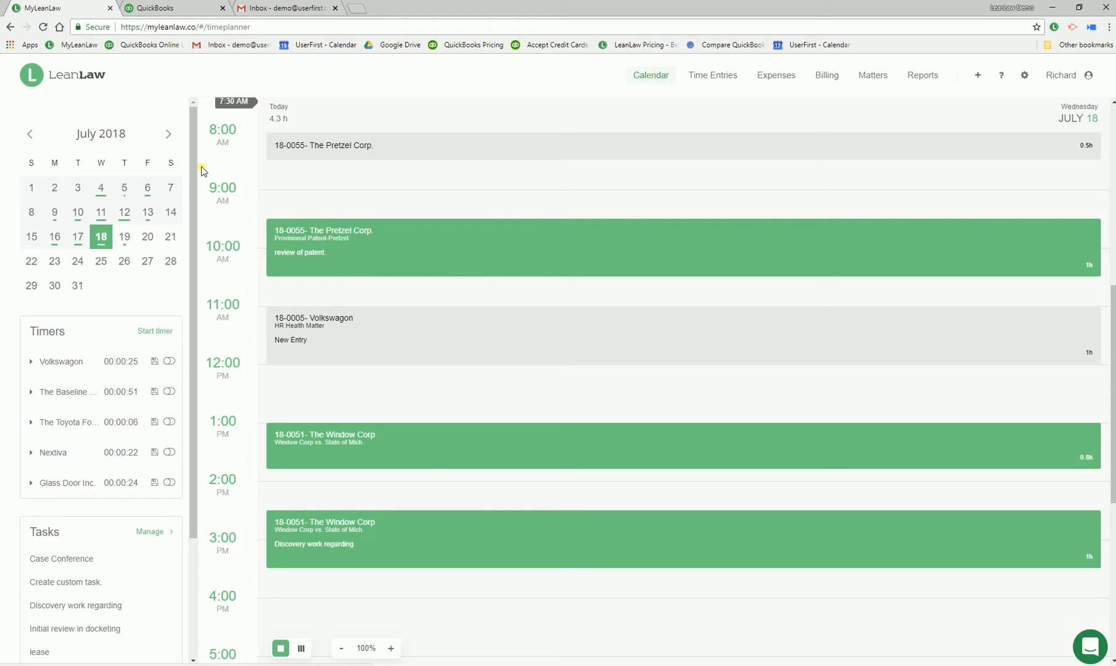
pyautogui.click(737, 80)
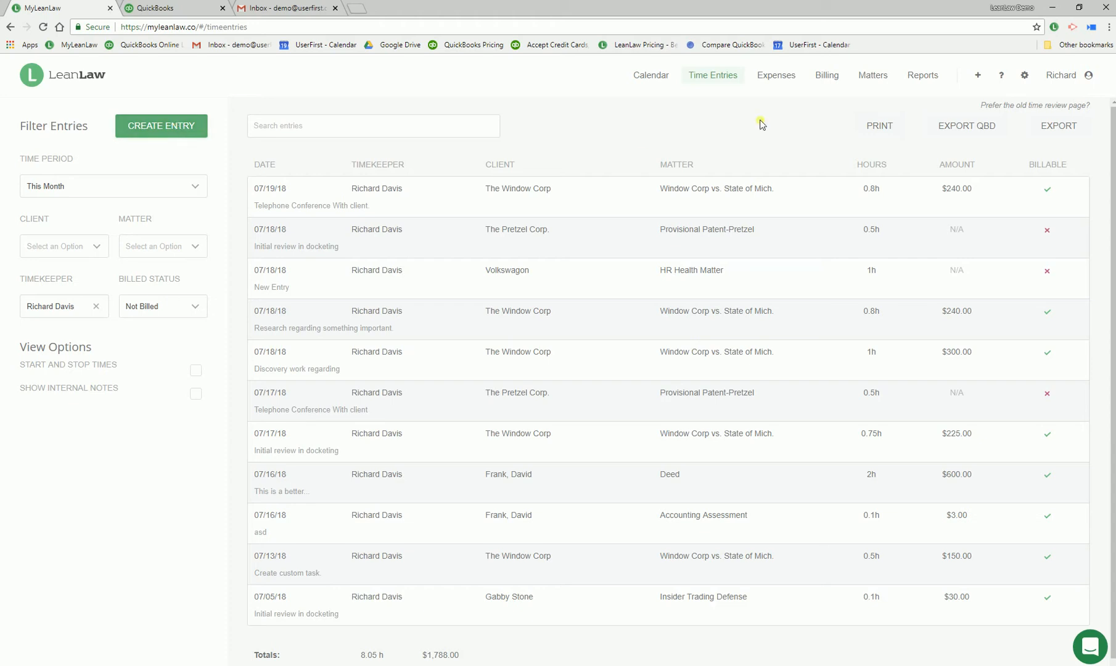
pyautogui.click(792, 77)
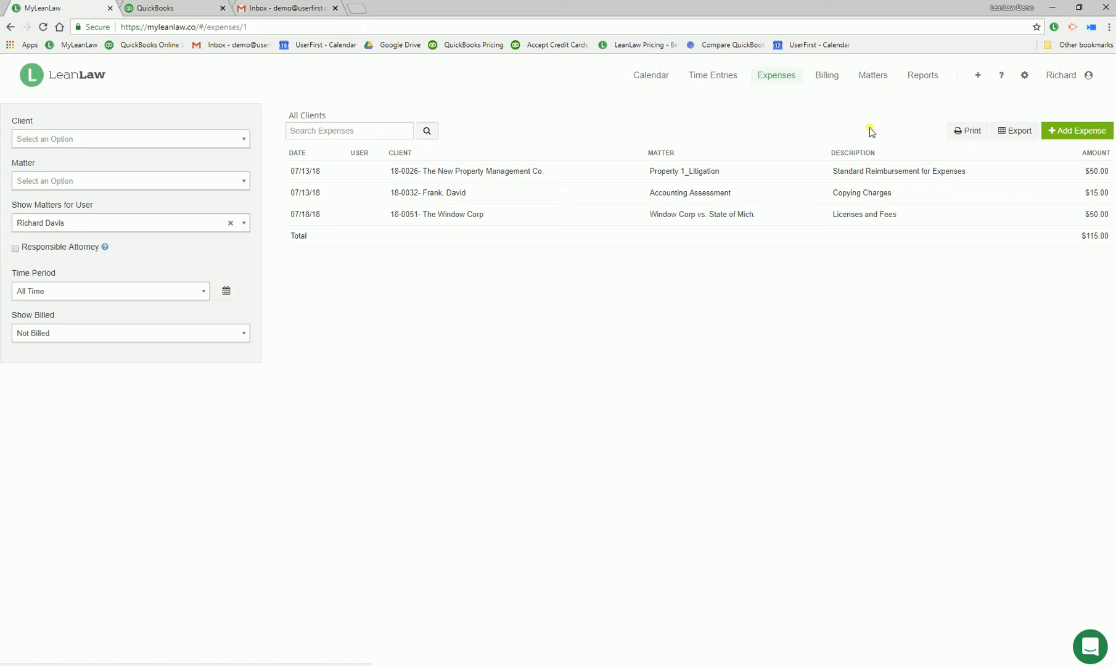
pyautogui.click(833, 79)
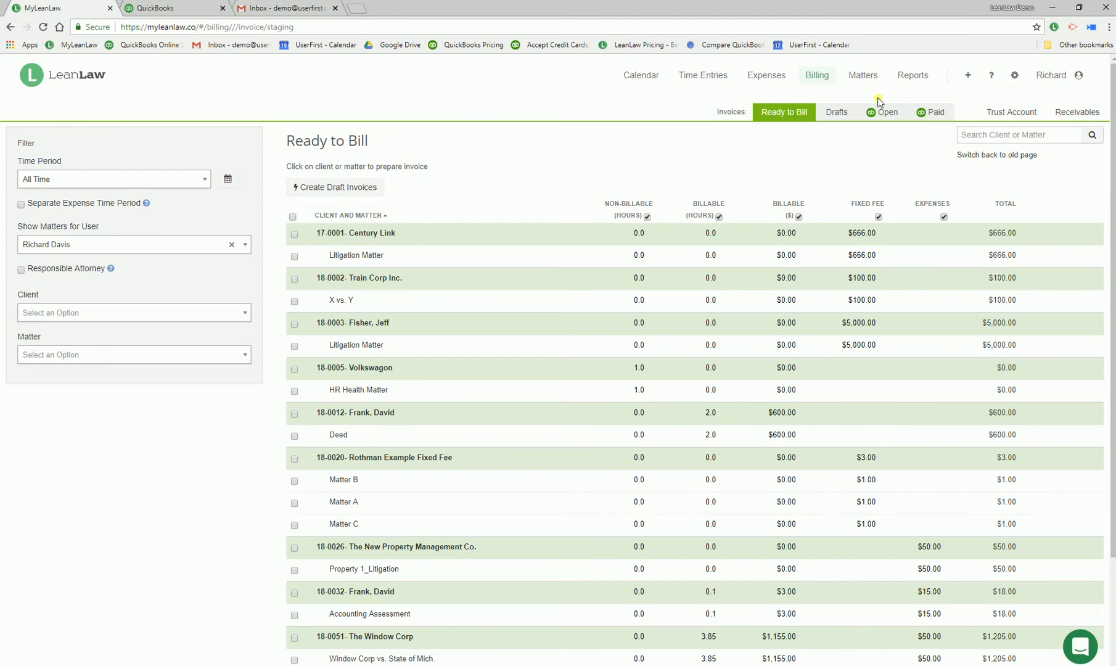
# Search the matters for "win" and open the Window Corp vs. State of Mich. matter
pyautogui.click(872, 72)
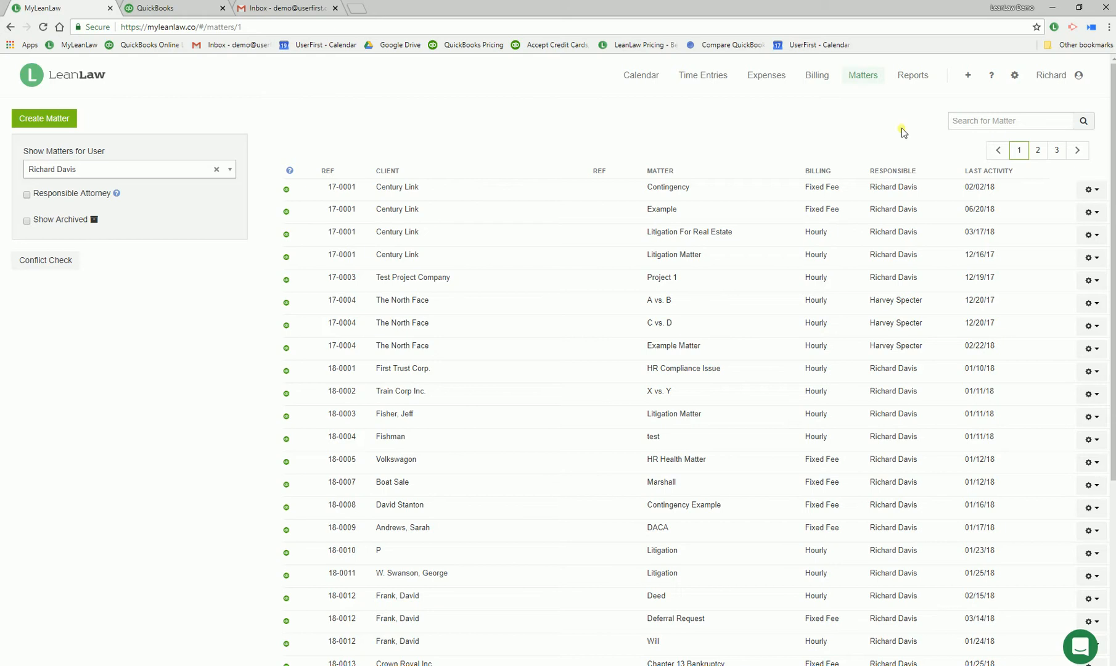
pyautogui.click(973, 121)
pyautogui.write('win')
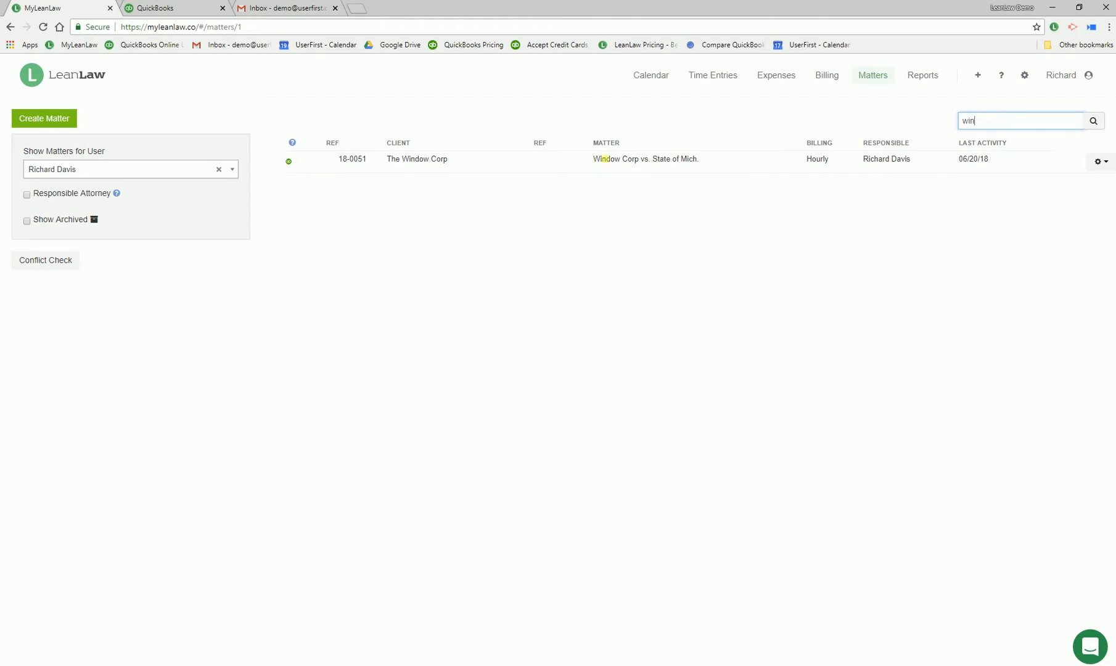
pyautogui.click(604, 159)
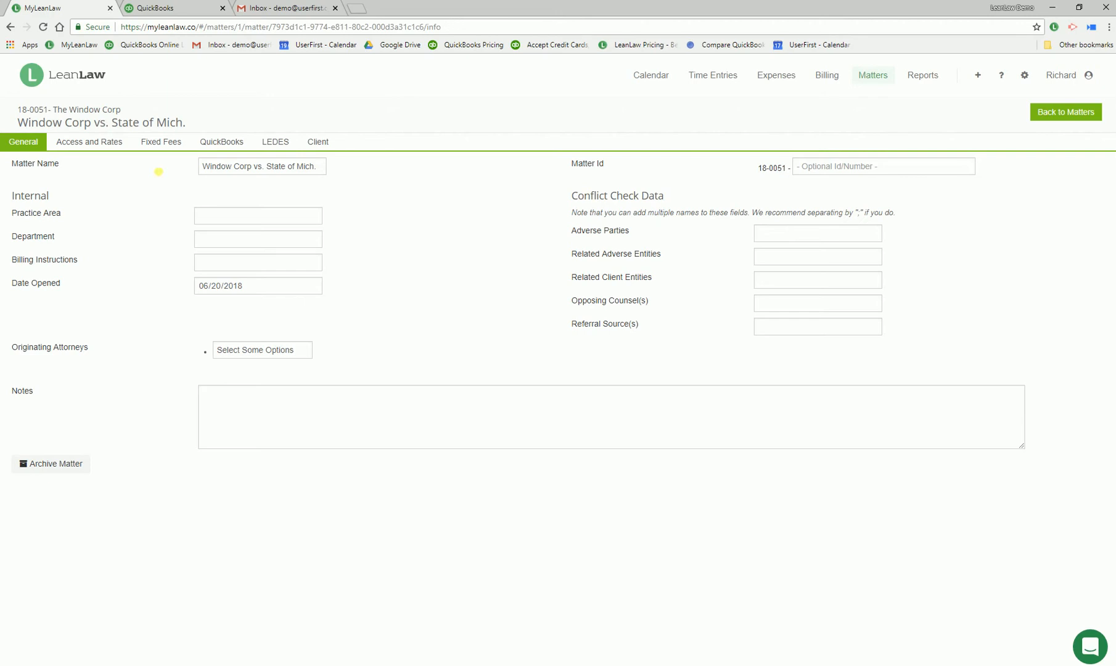
# View the matter's access and hourly fees, including the rate options available for the responsible attorney
pyautogui.click(106, 147)
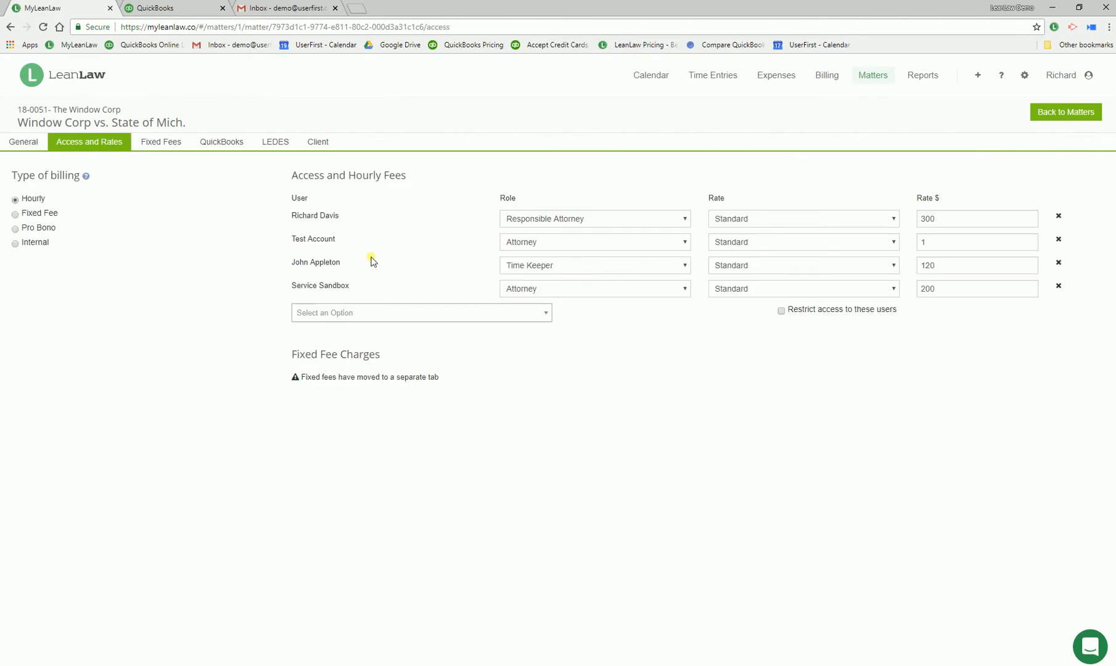
pyautogui.click(777, 218)
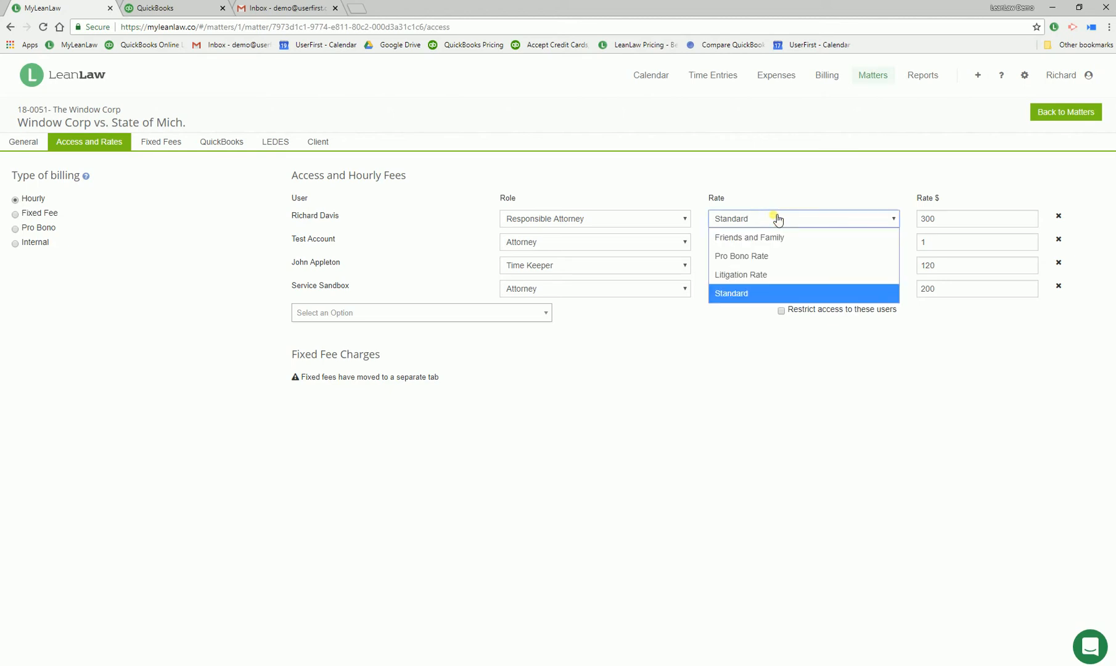
pyautogui.click(775, 183)
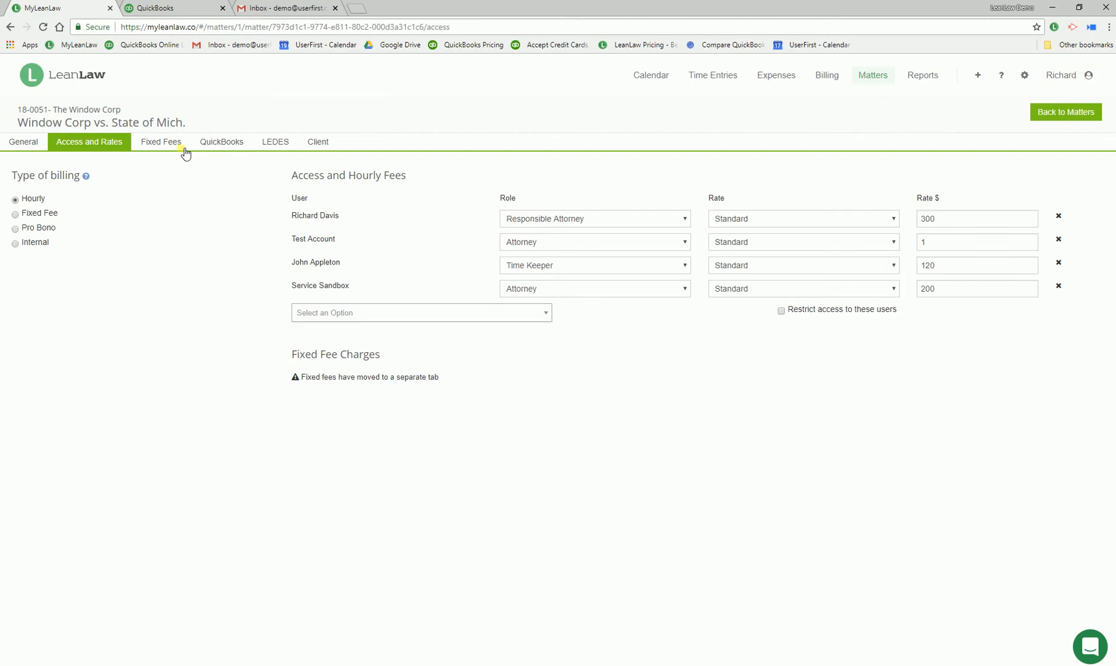
# View the matter's QuickBooks billing settings and the fields for overriding its billing address, leaving the override off
pyautogui.click(210, 144)
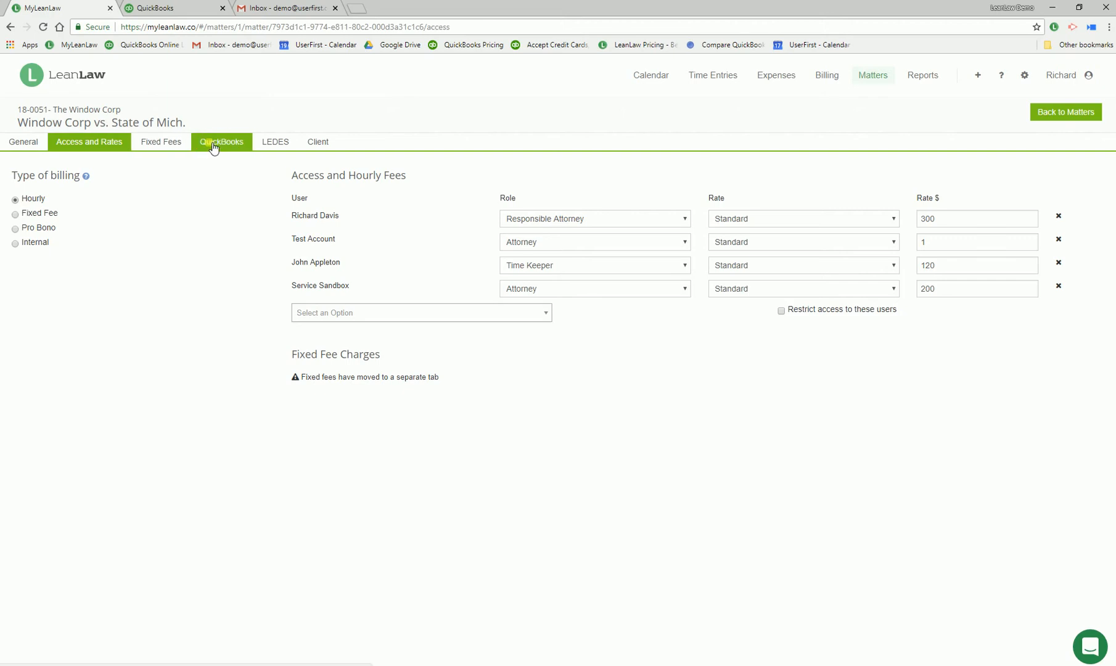
pyautogui.click(218, 143)
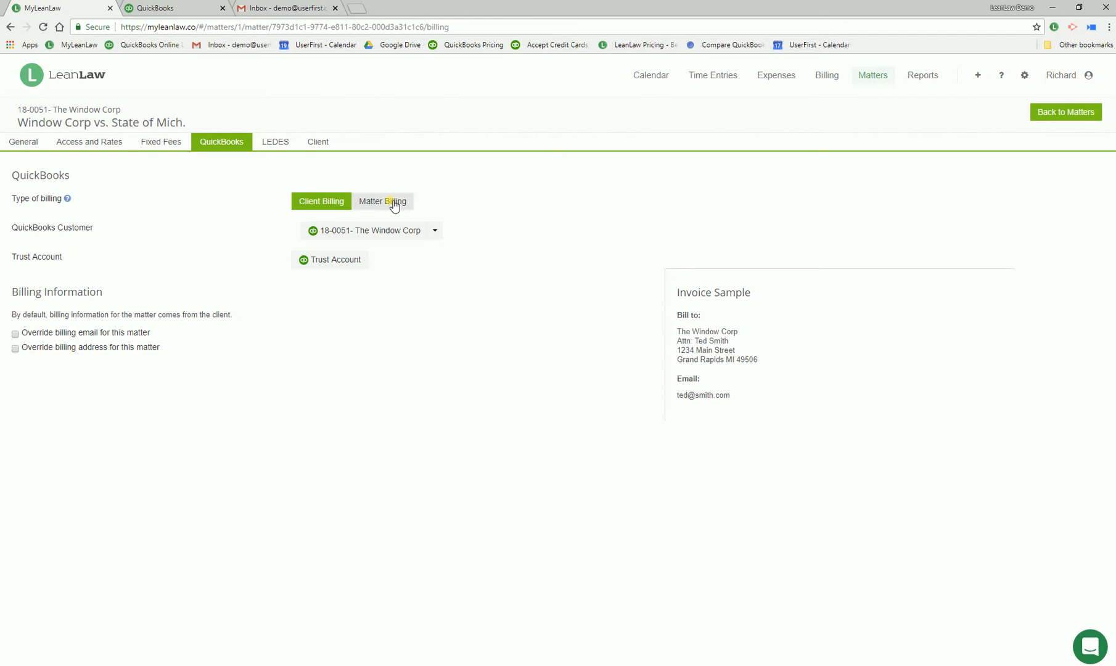
pyautogui.click(16, 349)
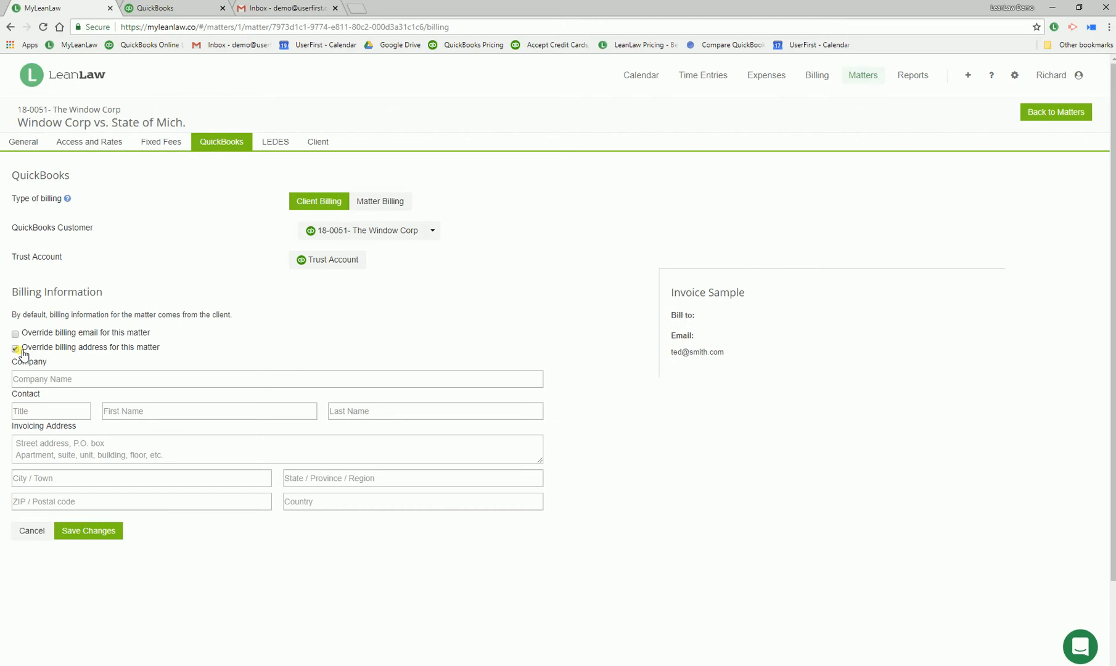
pyautogui.click(15, 349)
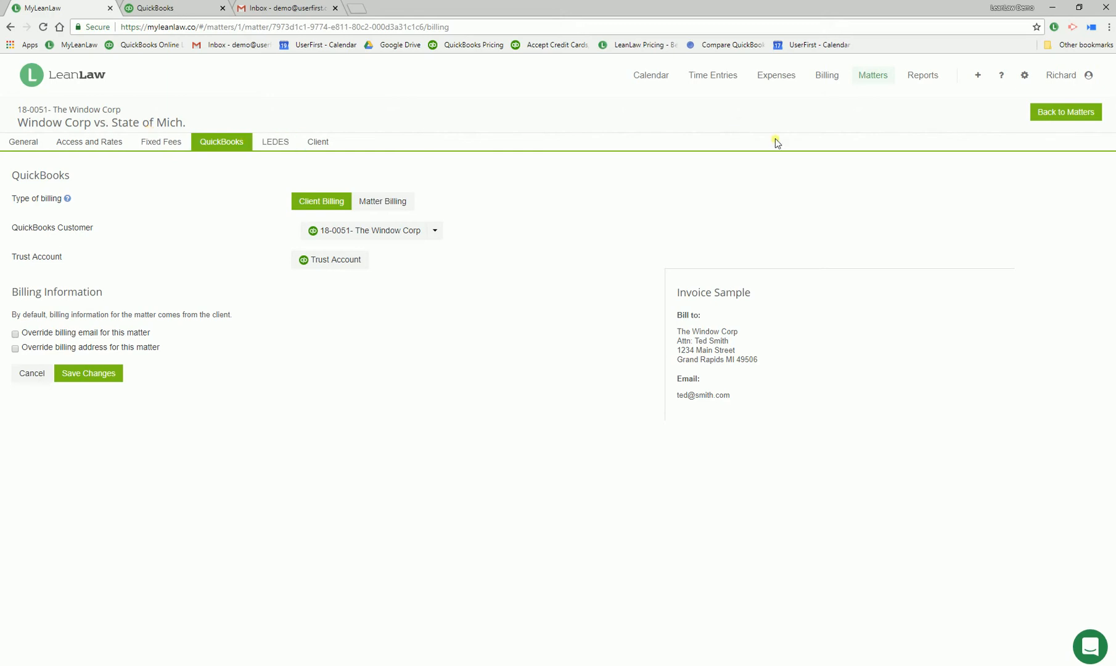
# Open the Window Corp "Discovery work regarding" time entry from the July 18 calendar, view its task options, and save it
pyautogui.click(658, 77)
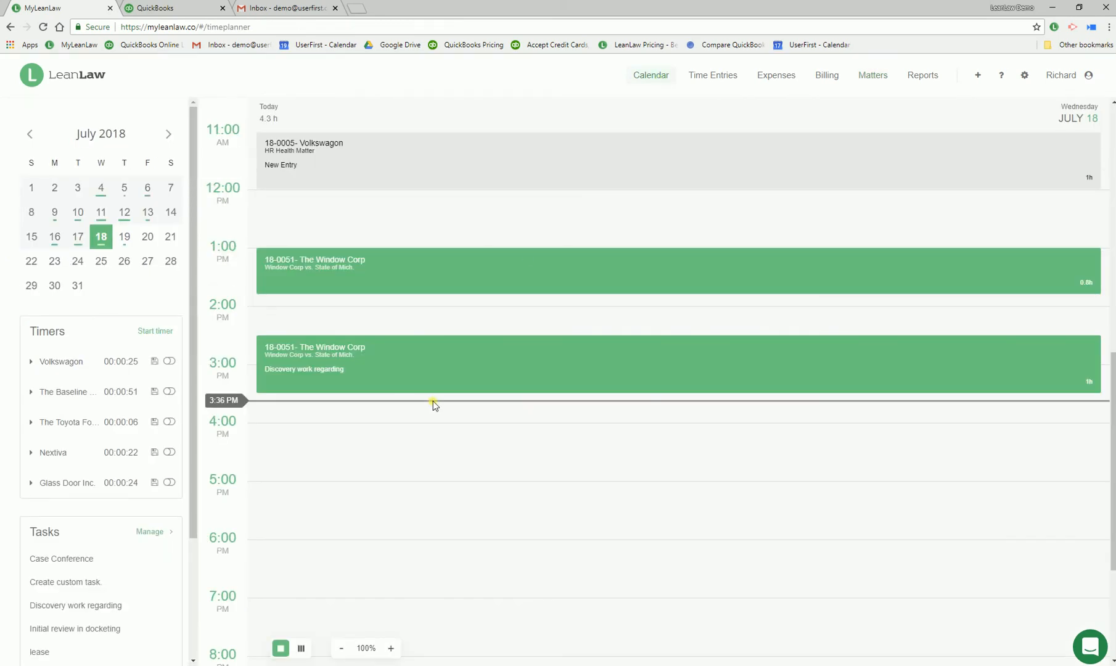
pyautogui.click(430, 360)
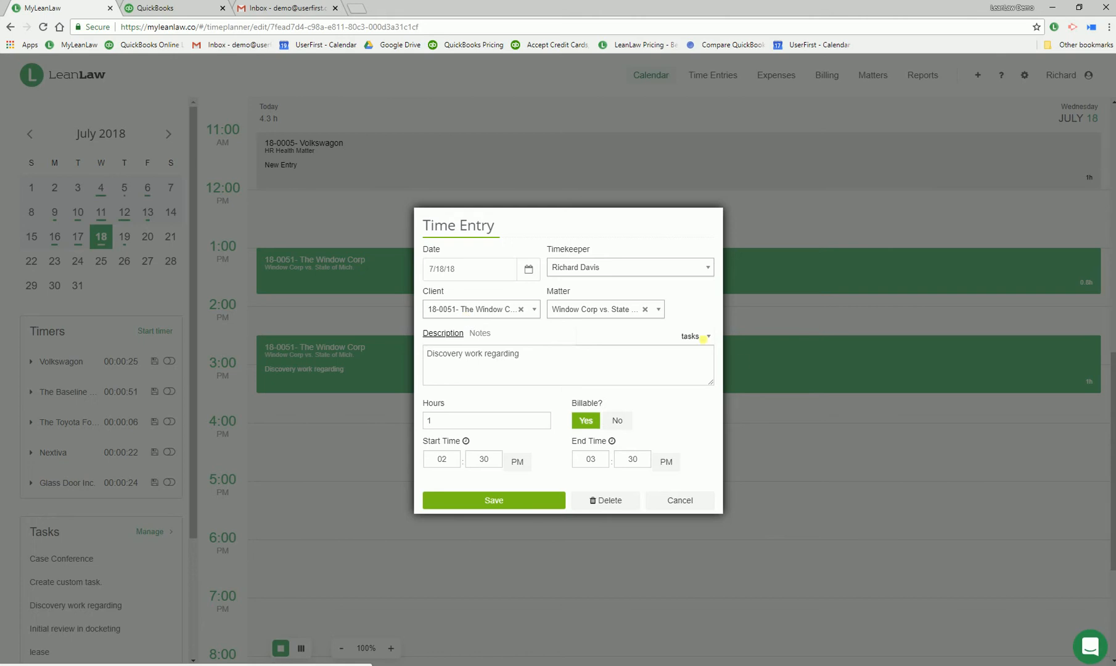
pyautogui.click(707, 338)
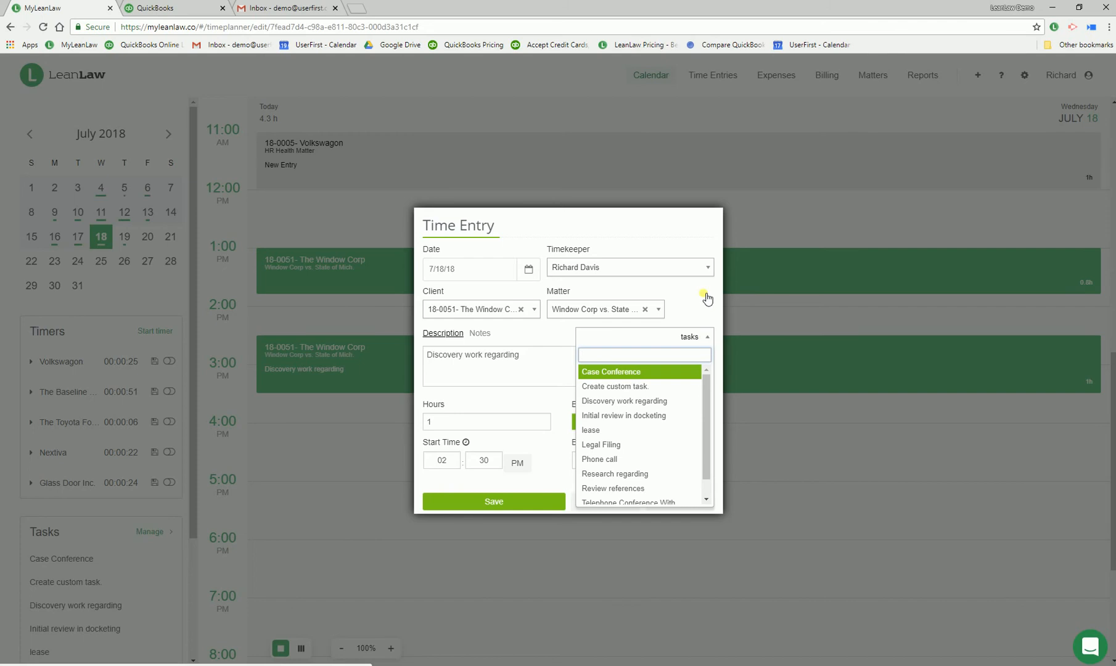
pyautogui.click(544, 343)
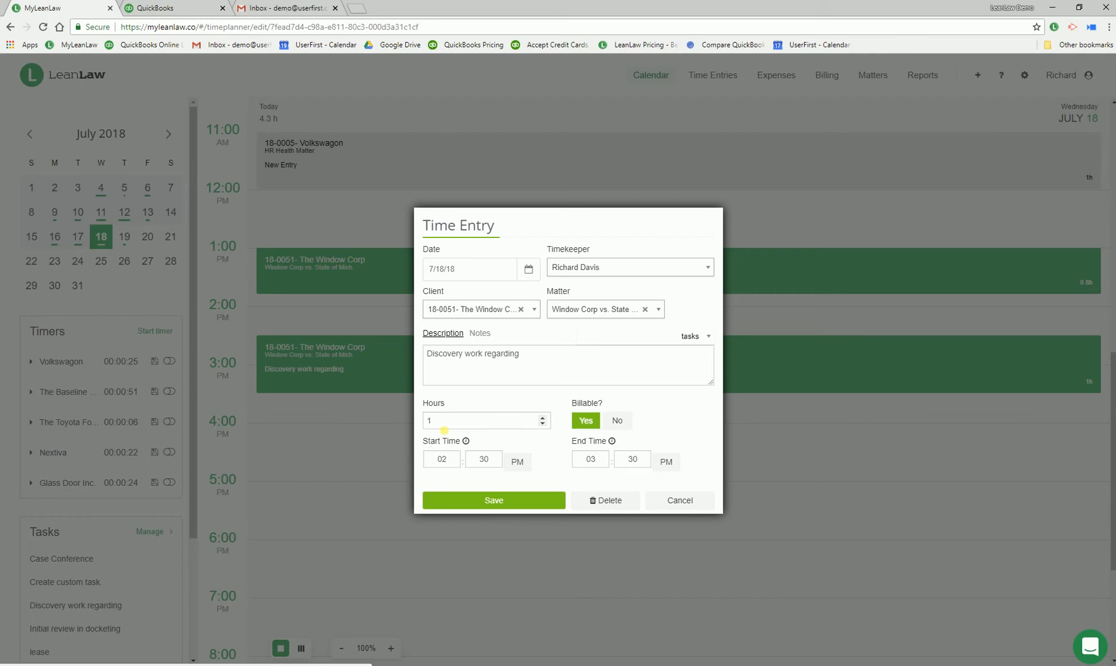
pyautogui.click(491, 500)
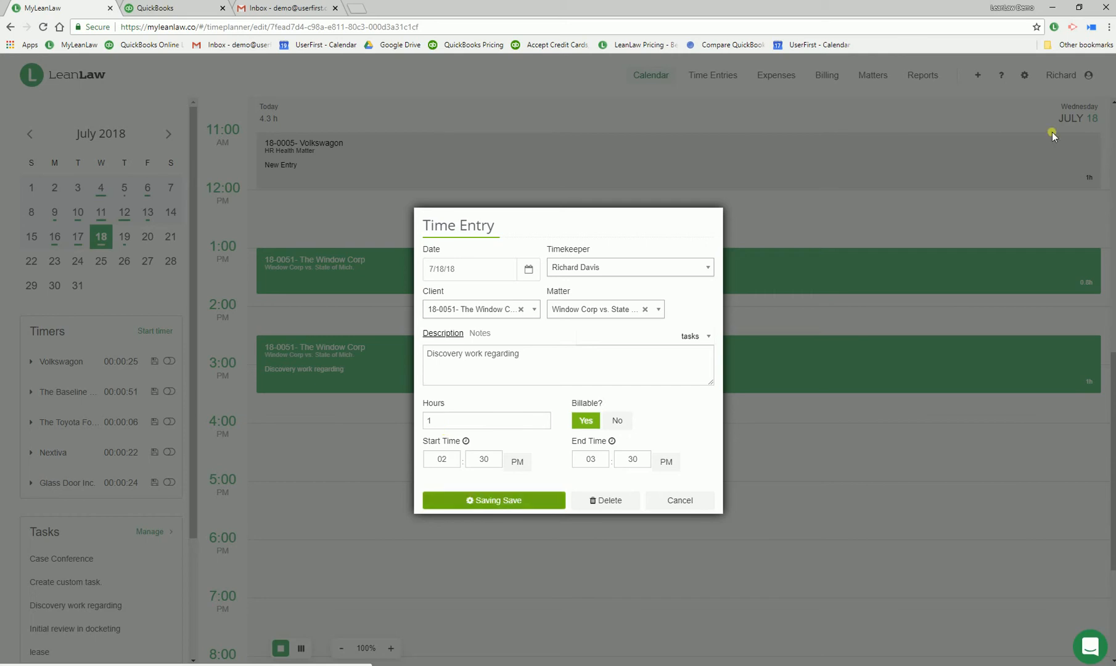
# Switch to the LeanLaw desktop app and view the day's time entries and the timers
pyautogui.click(1051, 8)
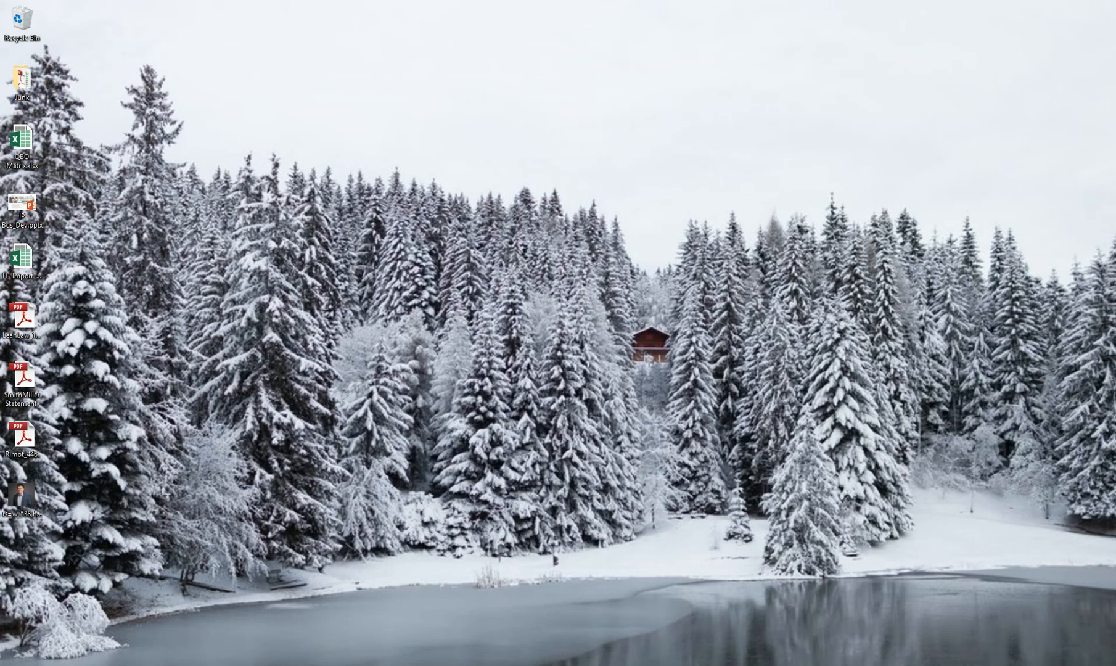
pyautogui.click(472, 665)
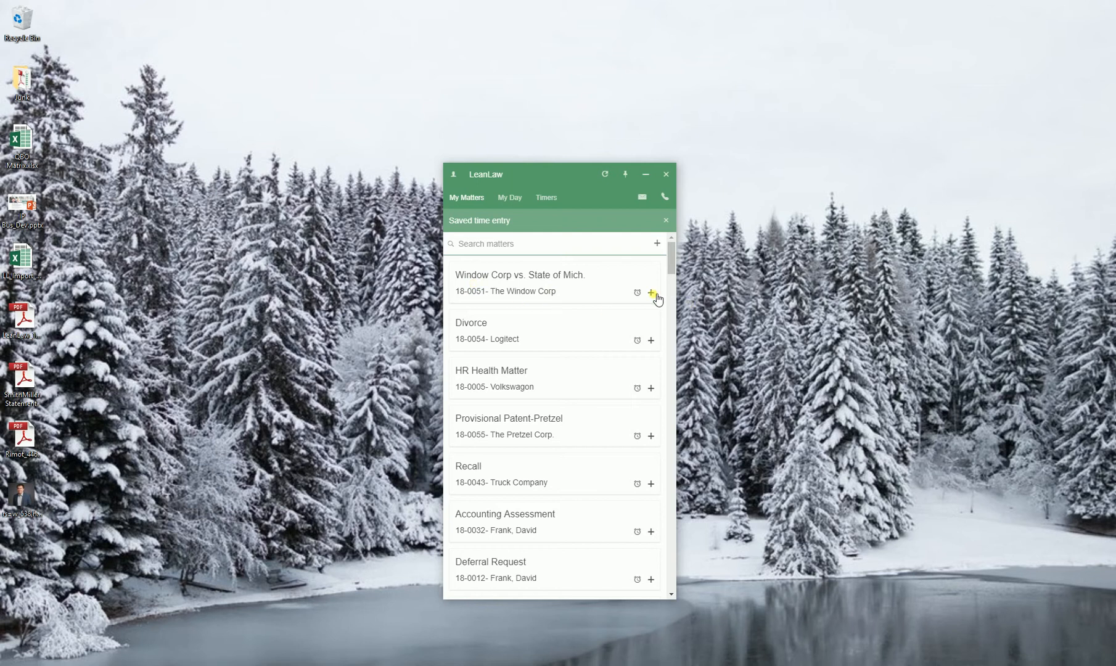
pyautogui.click(510, 197)
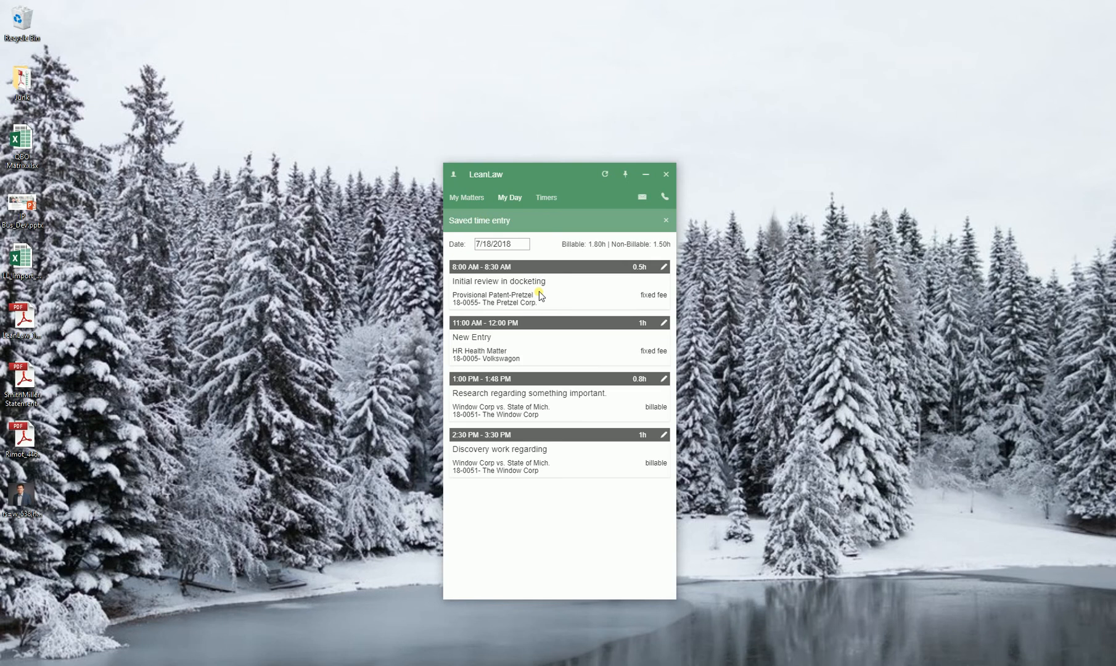
pyautogui.click(545, 196)
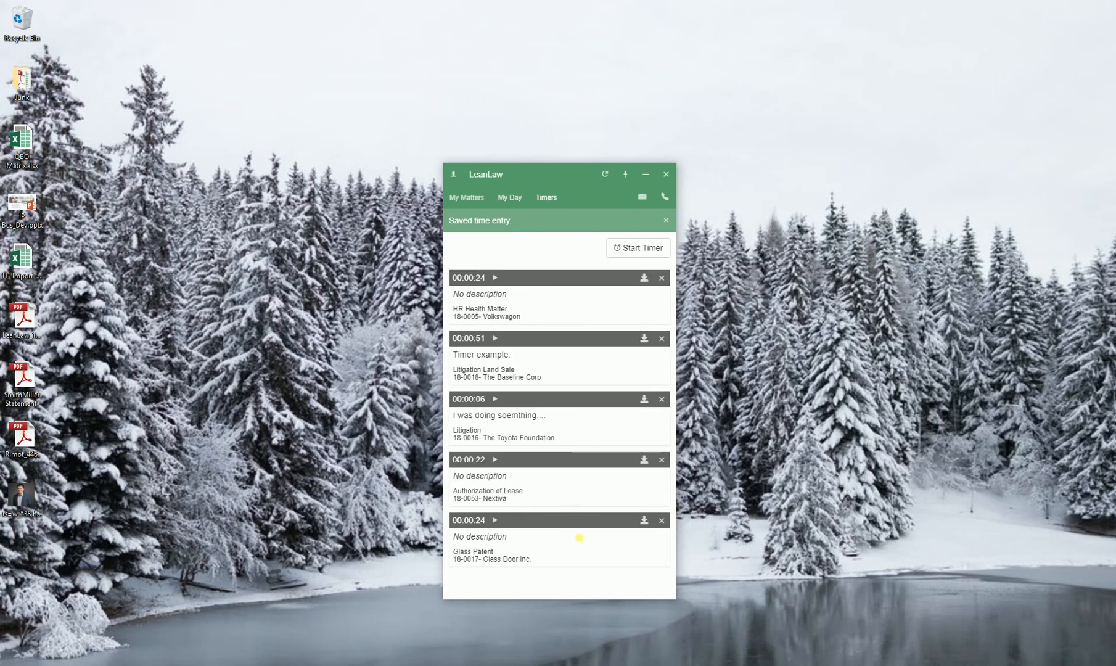
pyautogui.click(581, 538)
# View the blank time entry form for the Window Corp vs. State of Mich. matter, cancel it, and minimize the desktop app
pyautogui.click(468, 196)
pyautogui.click(651, 292)
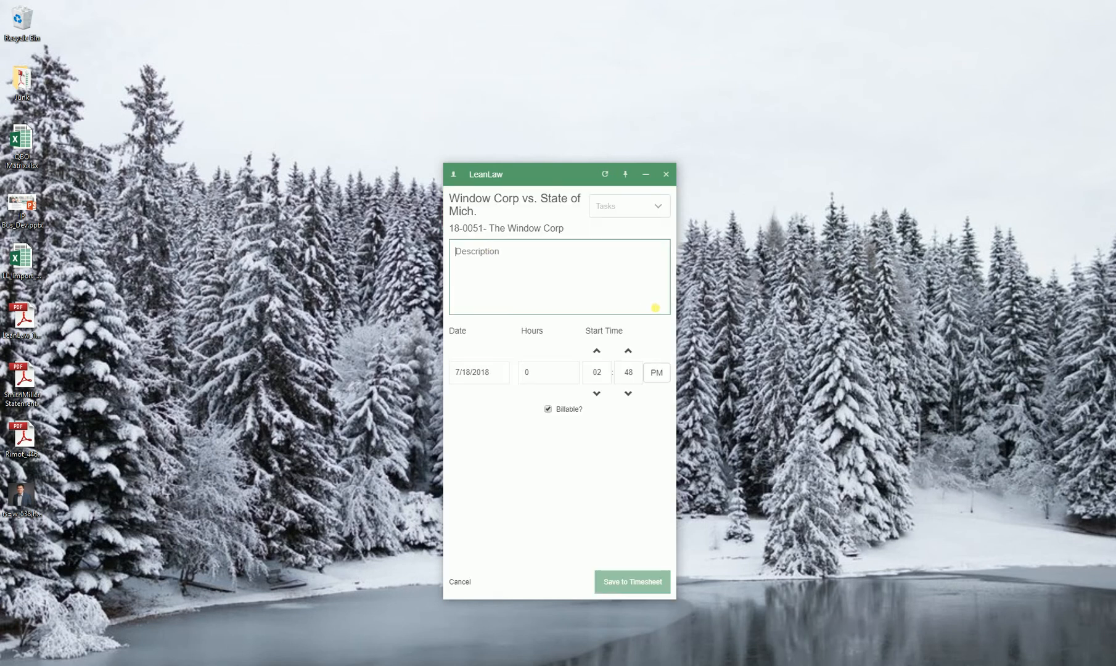
pyautogui.click(454, 582)
pyautogui.click(625, 175)
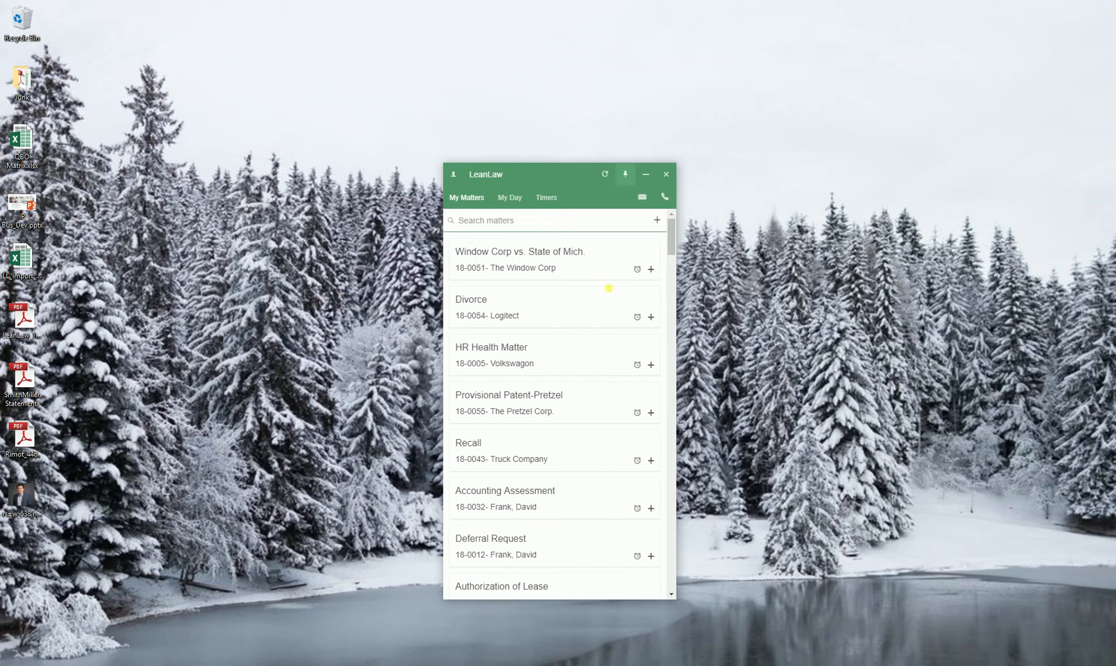
pyautogui.click(646, 174)
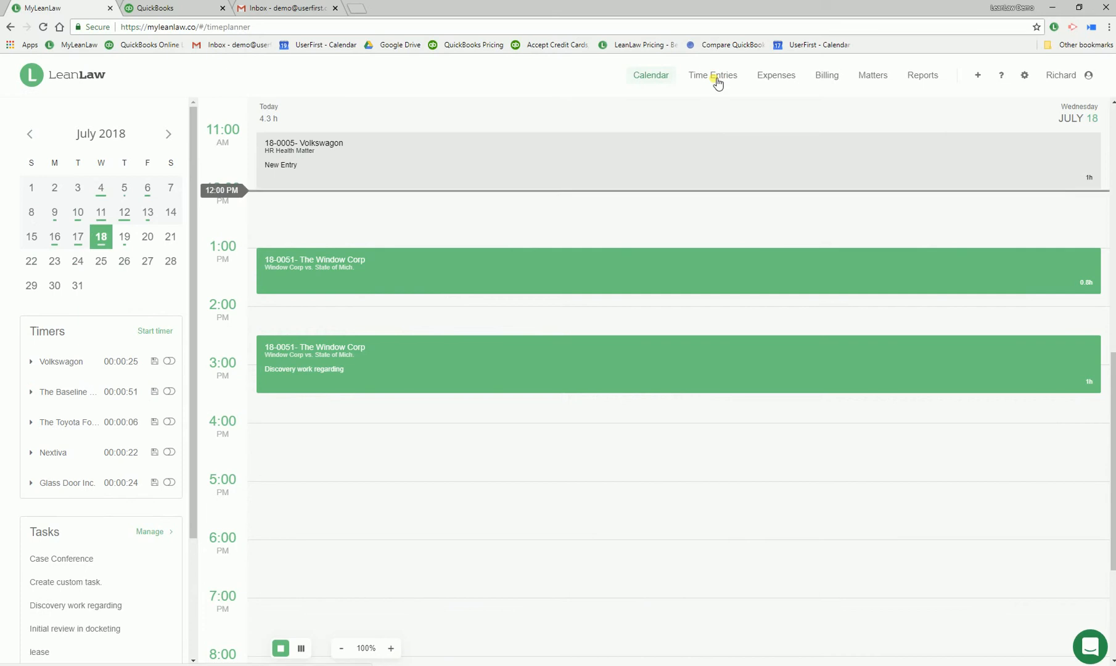
# View the blank new entry form among LeanLaw's web time entries and close it without creating an entry
pyautogui.click(715, 77)
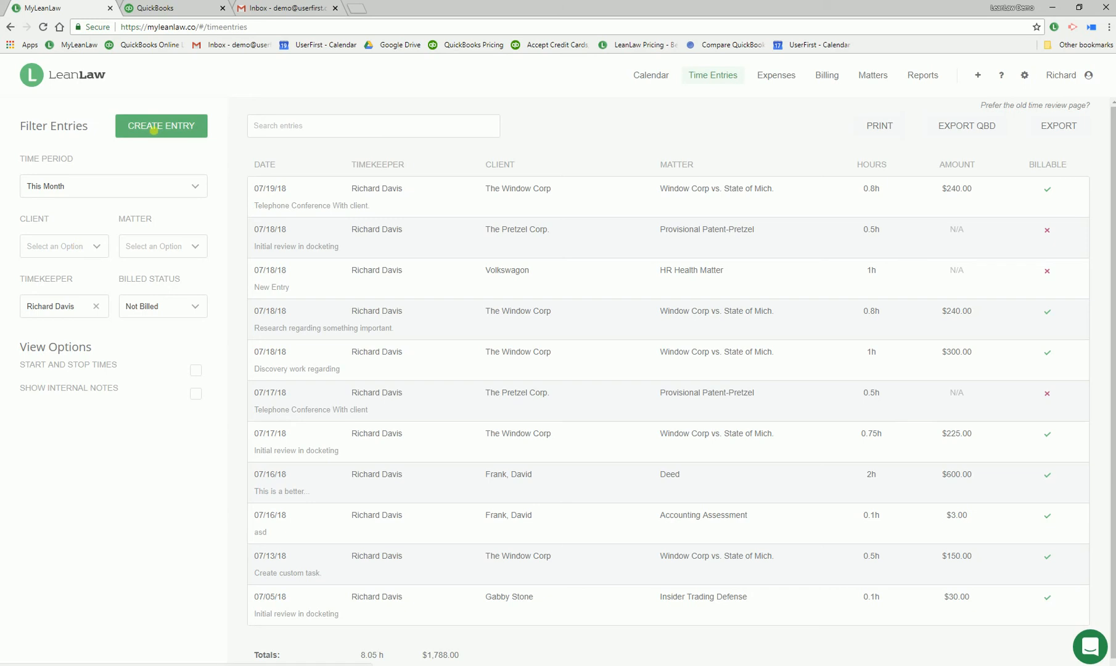
pyautogui.click(156, 125)
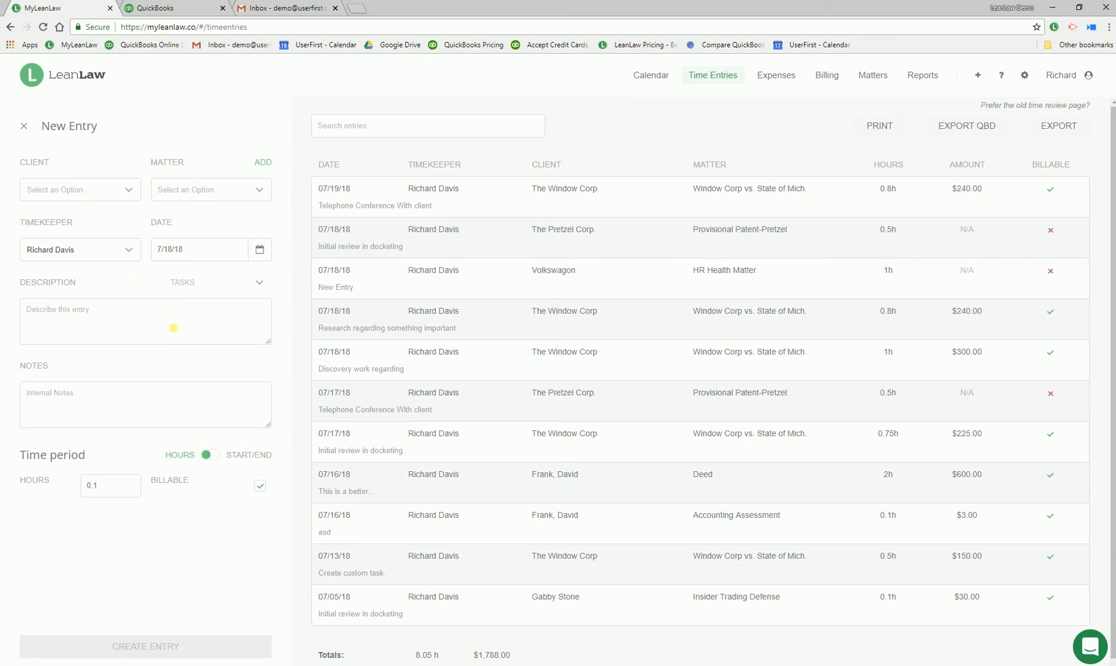
pyautogui.click(27, 127)
# Open the Window Corp "Licenses and Fees" expense for editing and save it
pyautogui.click(781, 75)
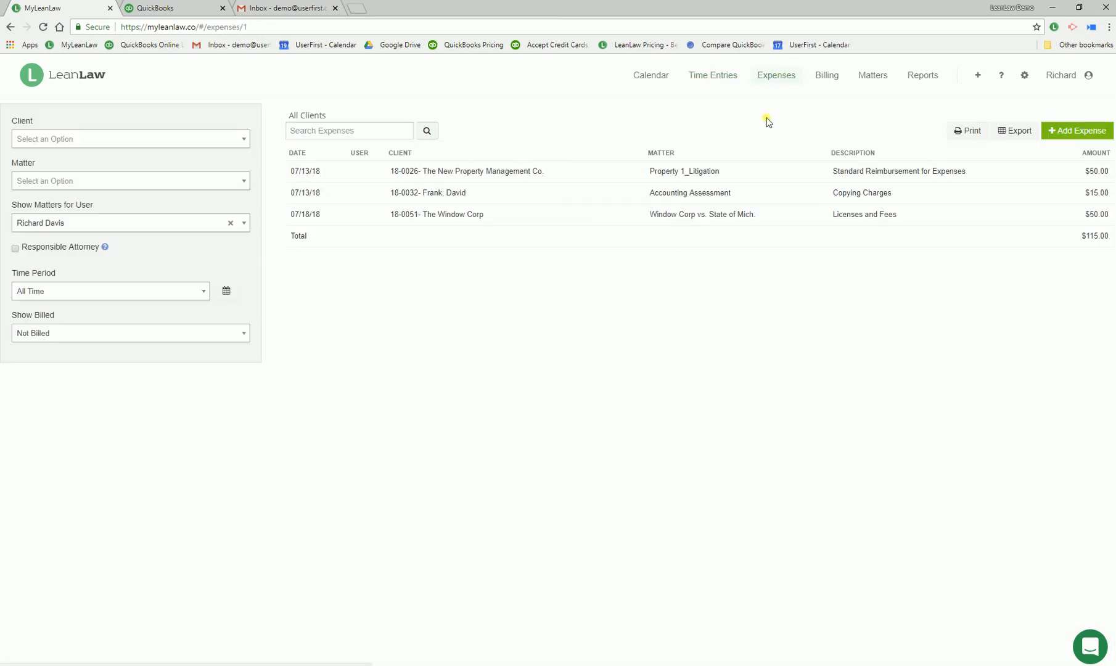
pyautogui.click(703, 220)
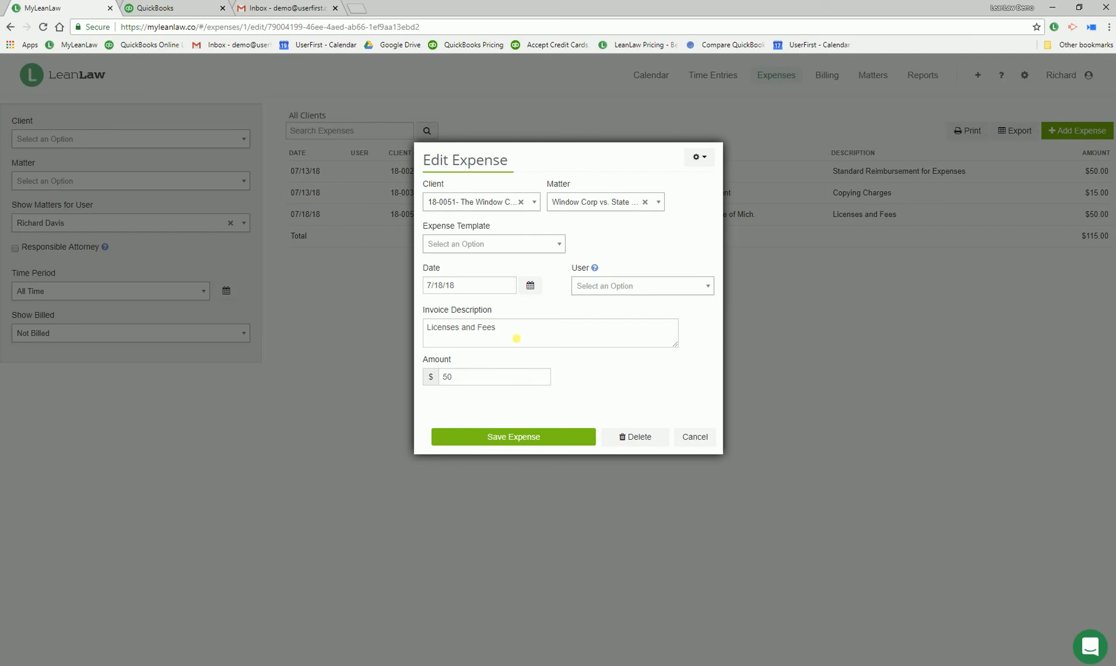
pyautogui.click(536, 434)
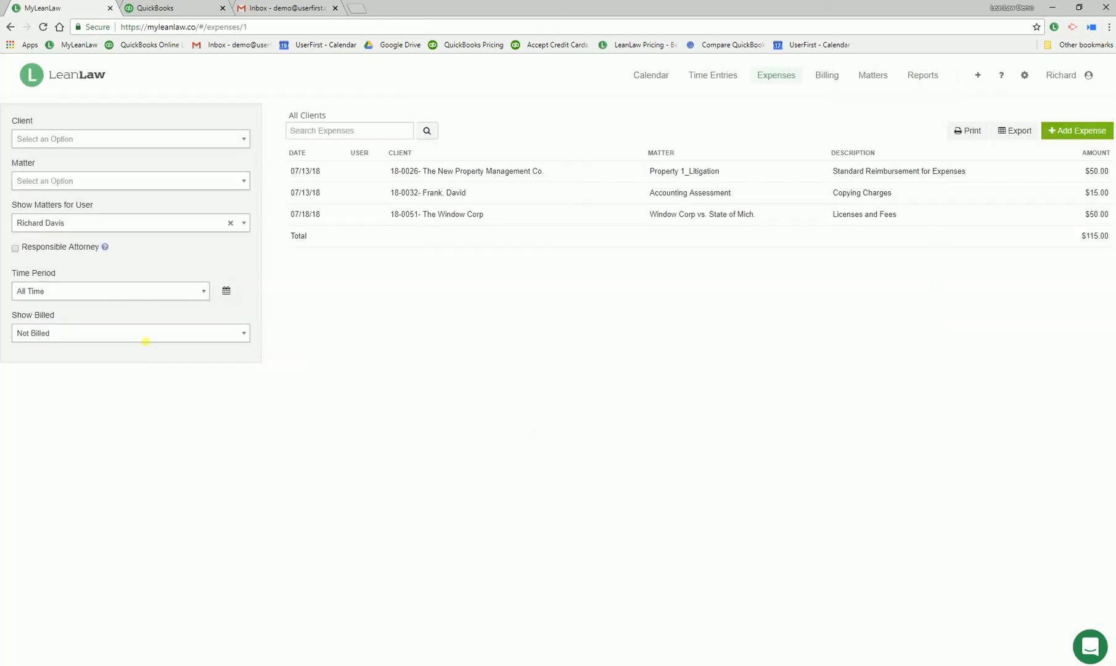
# Filter the expenses to show all billed statuses and open the invoice containing the 07/06/18 Medical Record Request expense
pyautogui.click(148, 336)
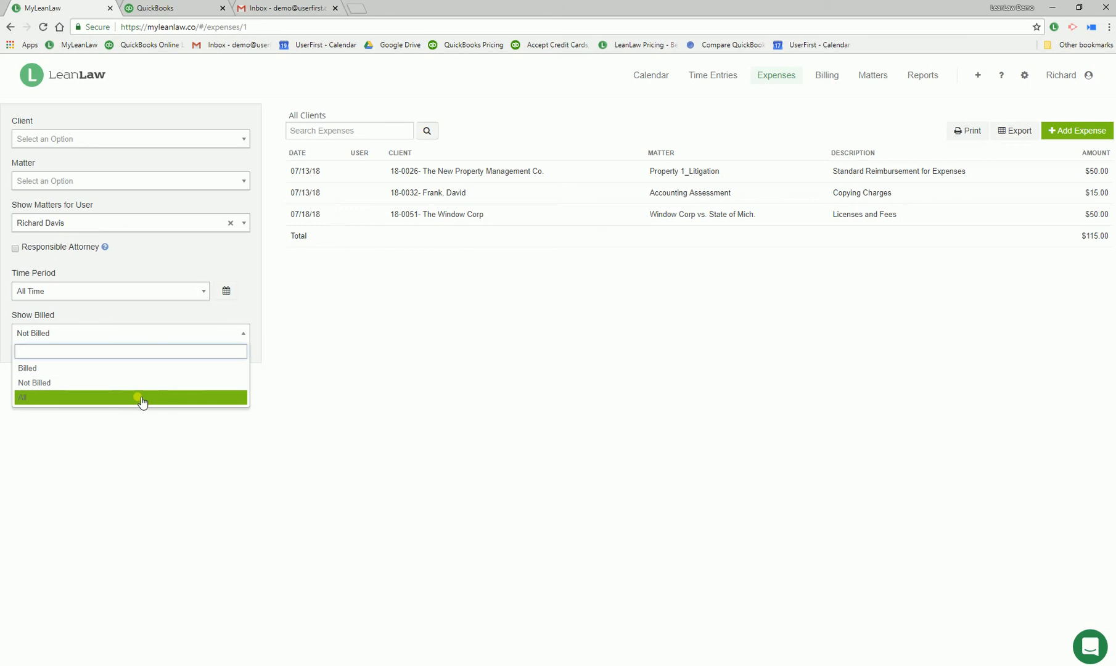
pyautogui.click(141, 400)
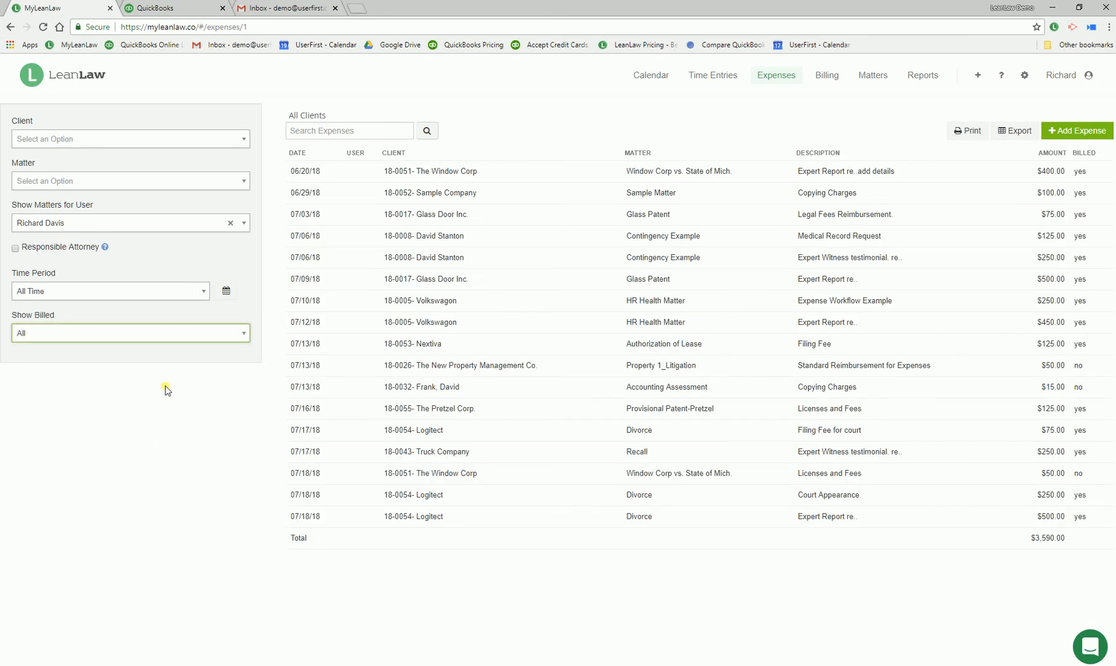
pyautogui.click(444, 240)
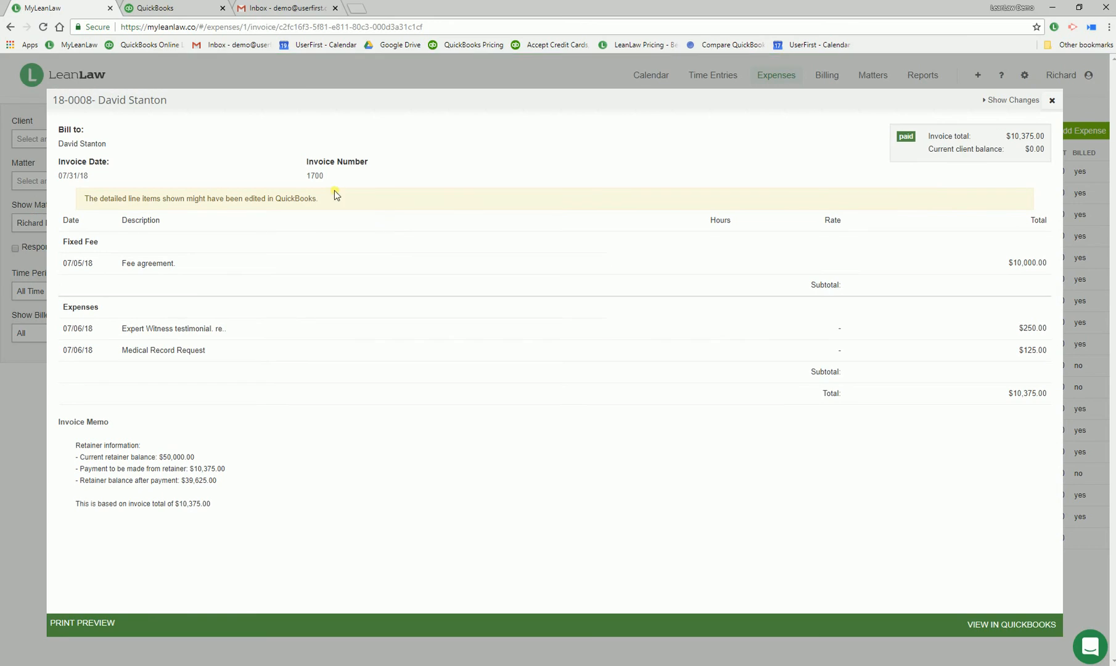
# Examine the invoice number and QuickBooks link on the open contingency client invoice and close it
pyautogui.doubleClick(316, 175)
pyautogui.click(999, 630)
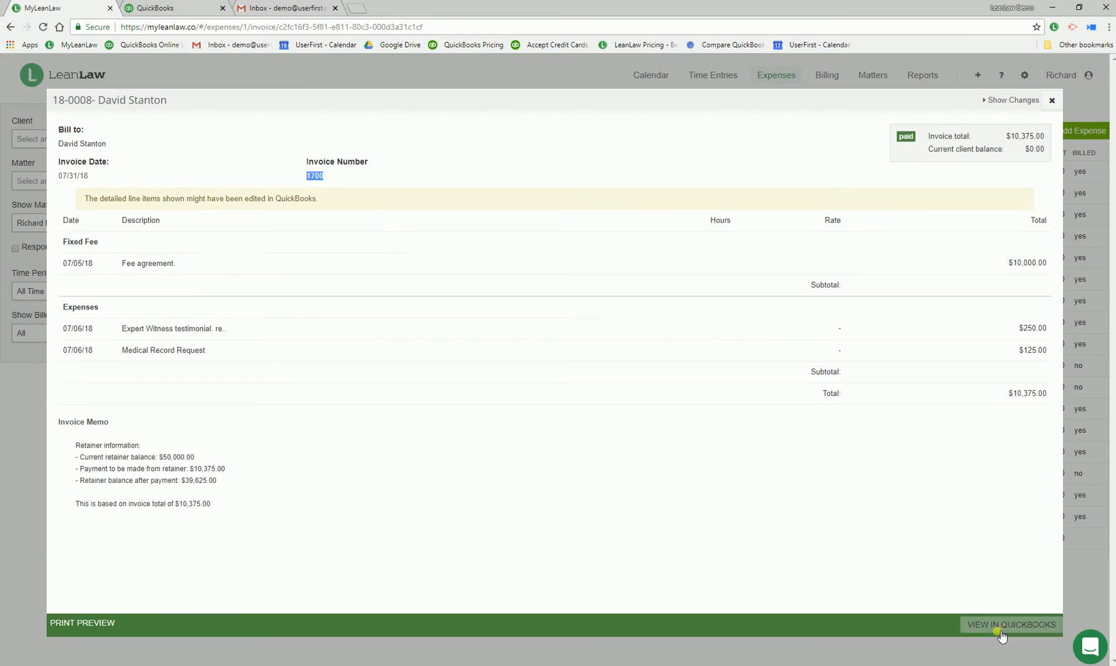
pyautogui.click(1052, 100)
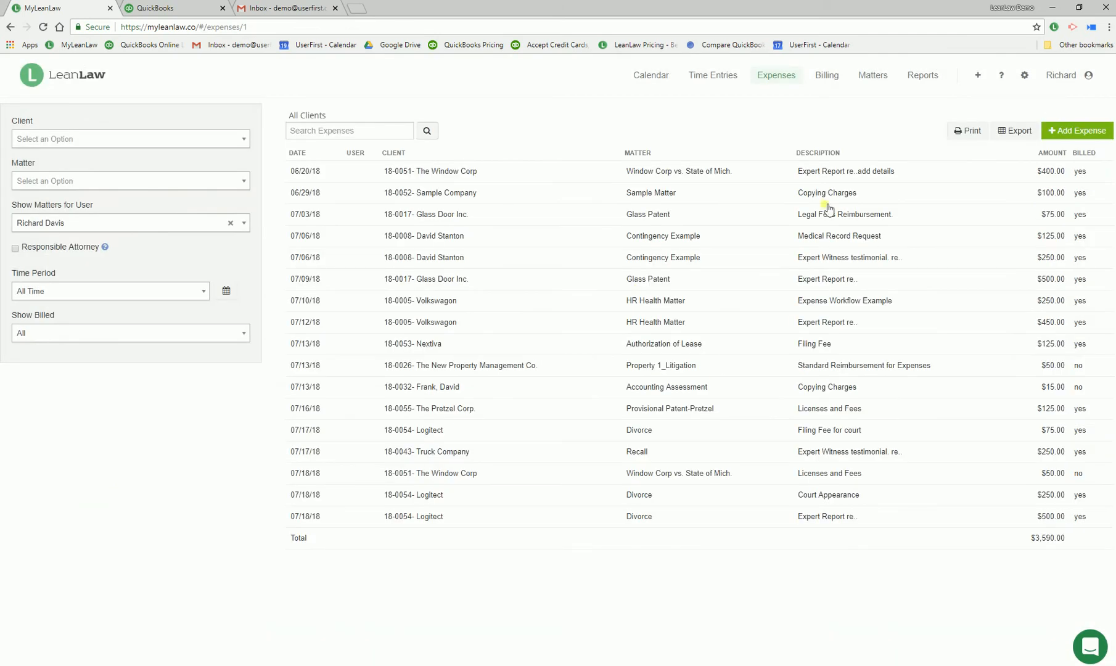
# View the billing section's Ready to Bill list, open invoices and paid invoices
pyautogui.click(829, 75)
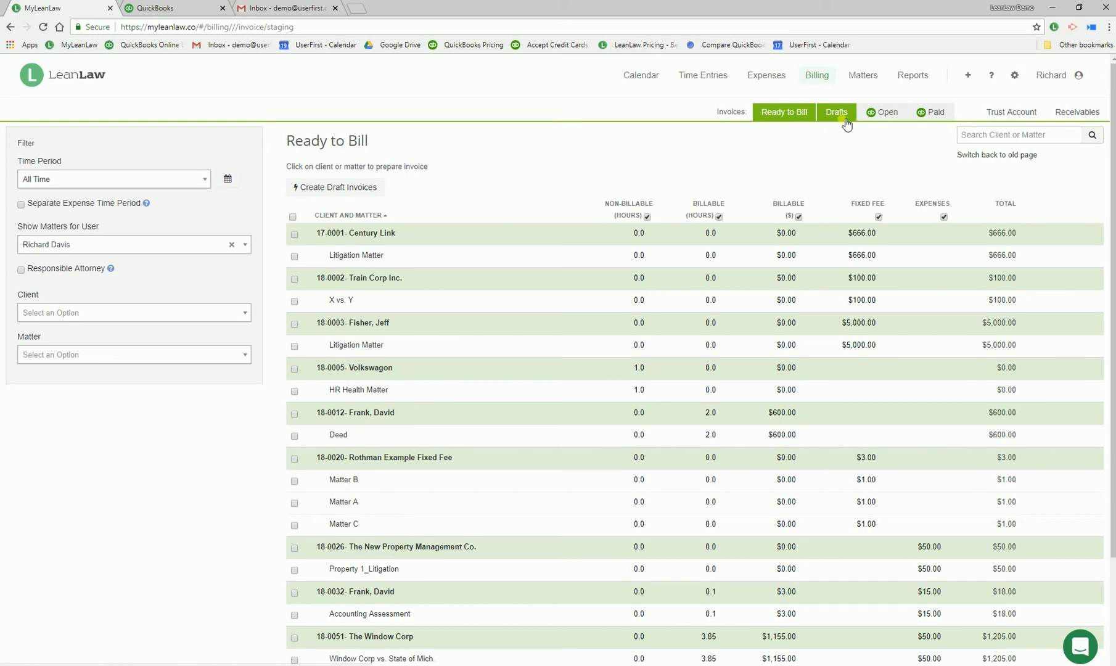
pyautogui.click(881, 113)
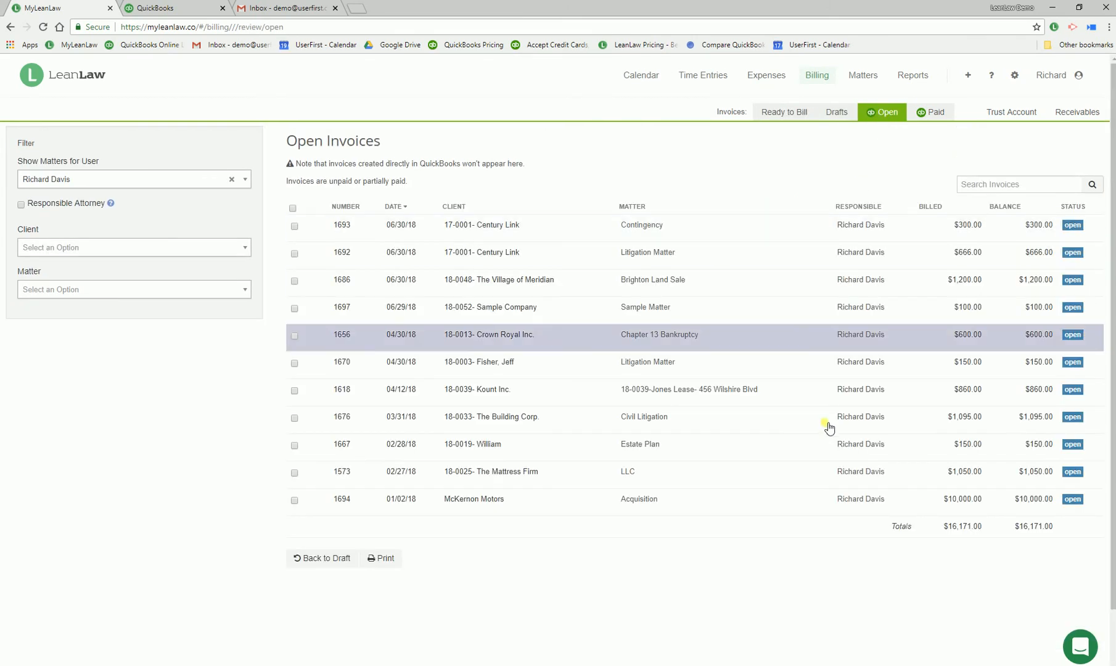
pyautogui.click(927, 113)
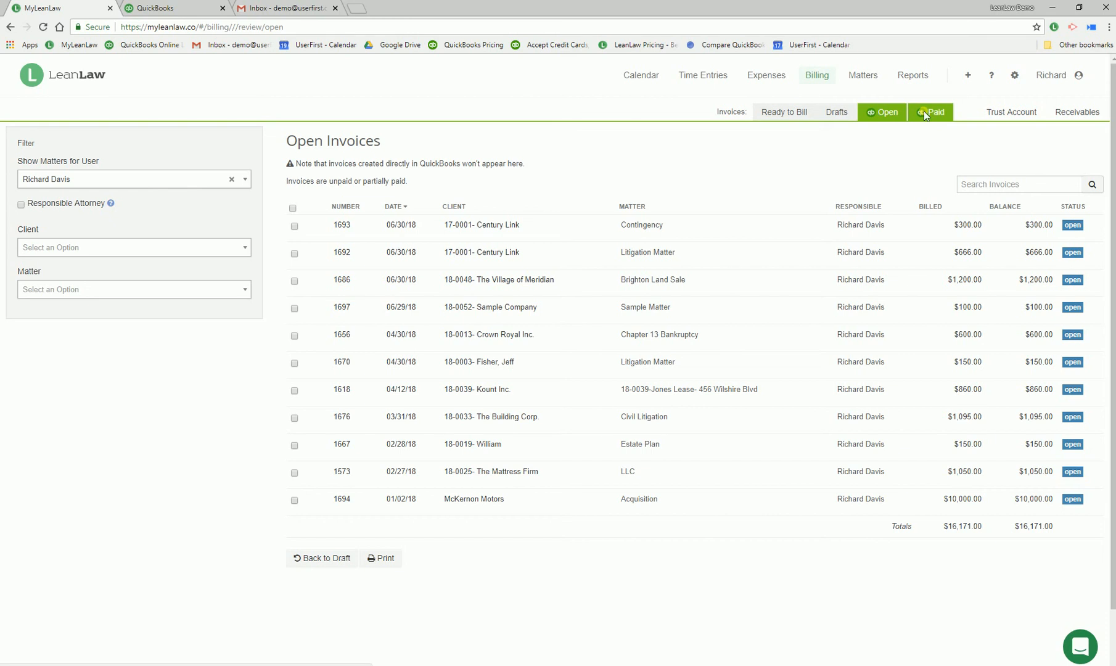
pyautogui.click(1016, 115)
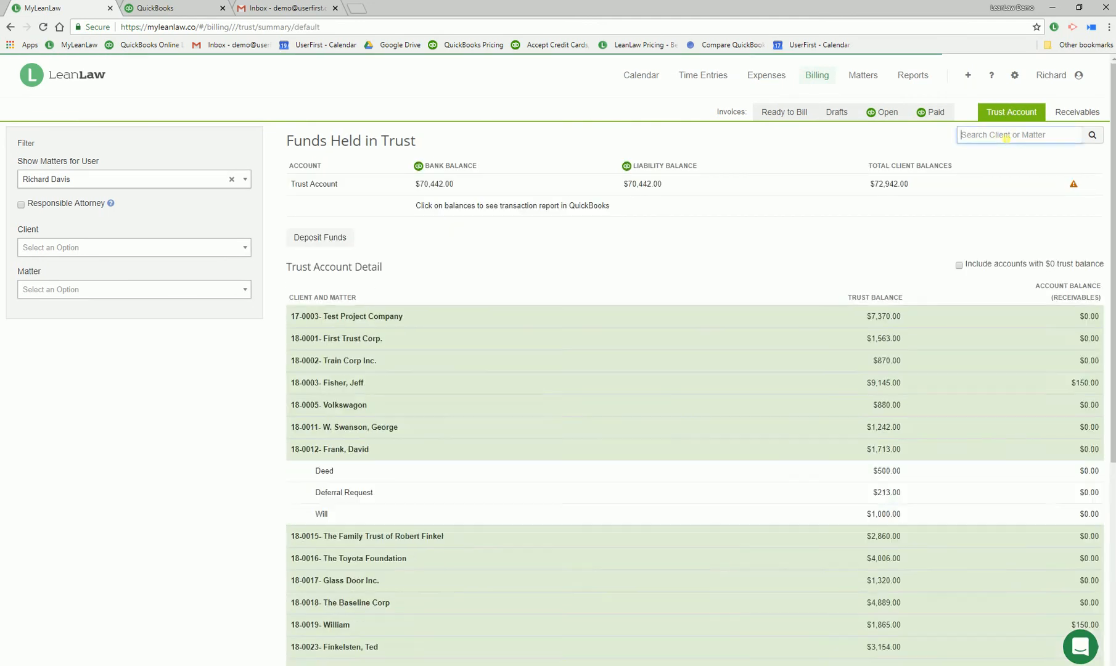
pyautogui.click(1006, 135)
pyautogui.write('win')
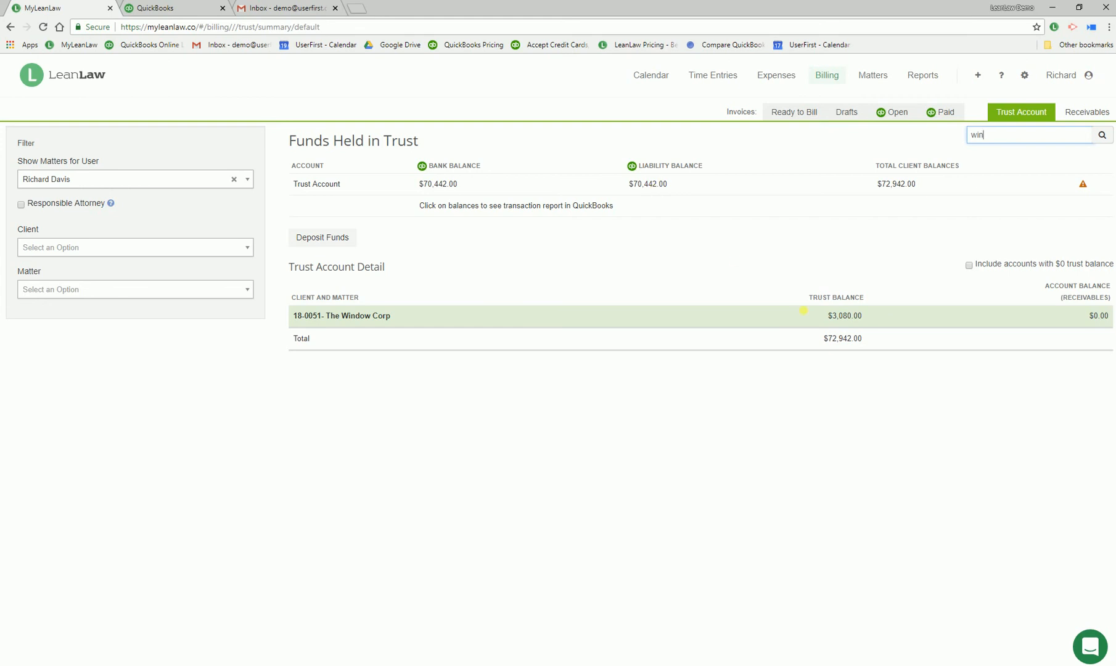
pyautogui.click(829, 315)
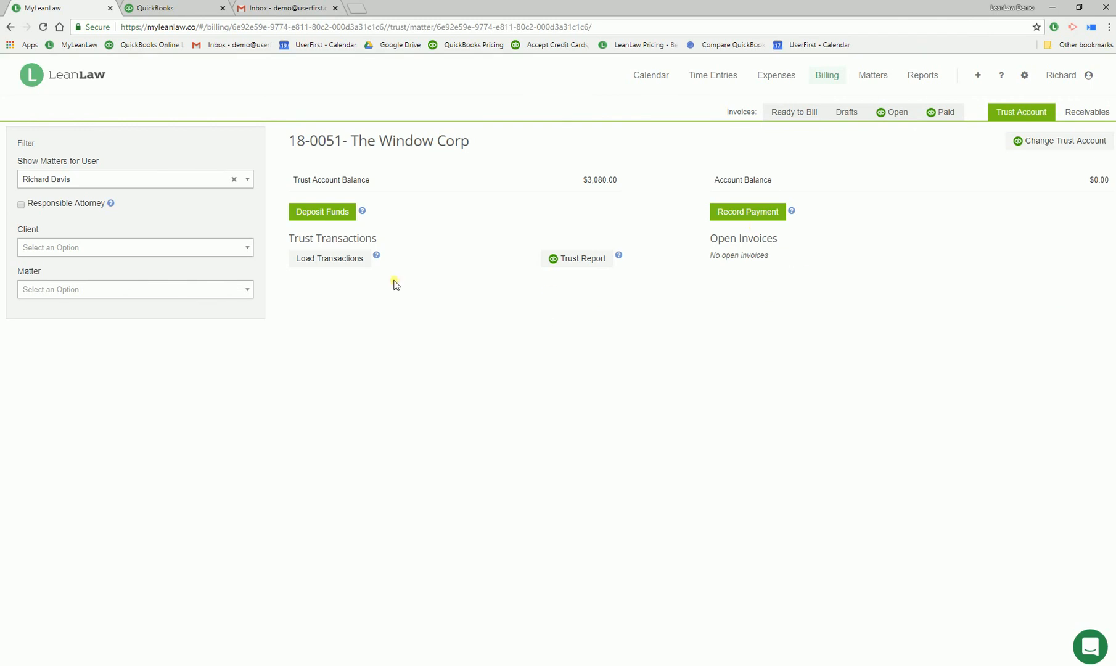
pyautogui.click(327, 258)
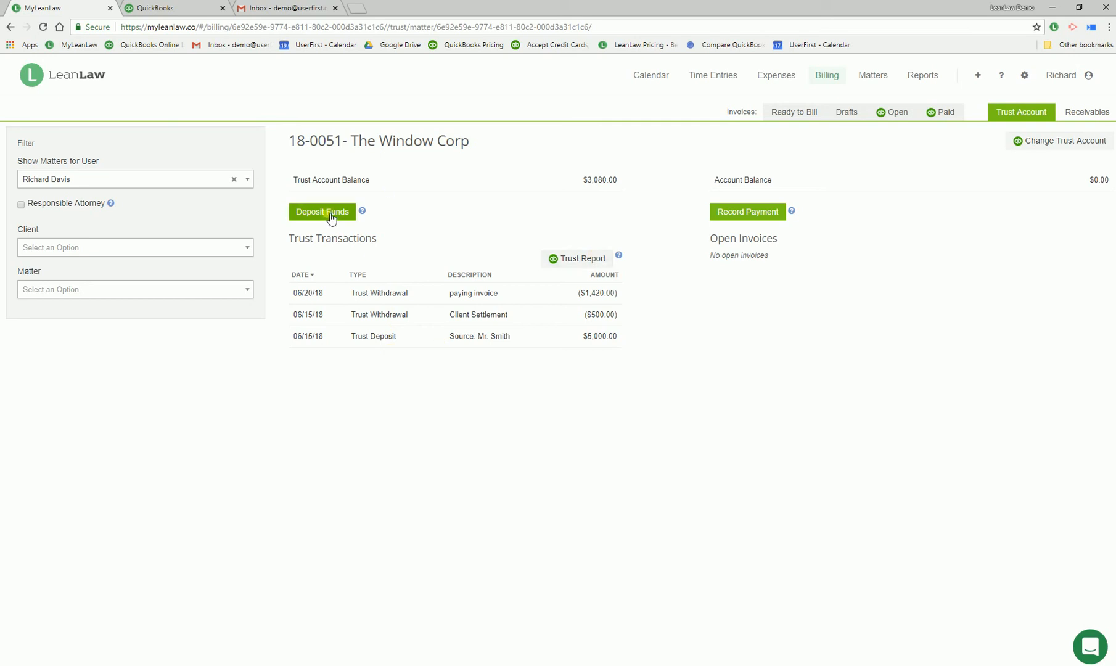
pyautogui.click(750, 215)
# Create a draft invoice for the Window Corp vs. State of Mich. matter from the Ready to Bill list
pyautogui.click(794, 114)
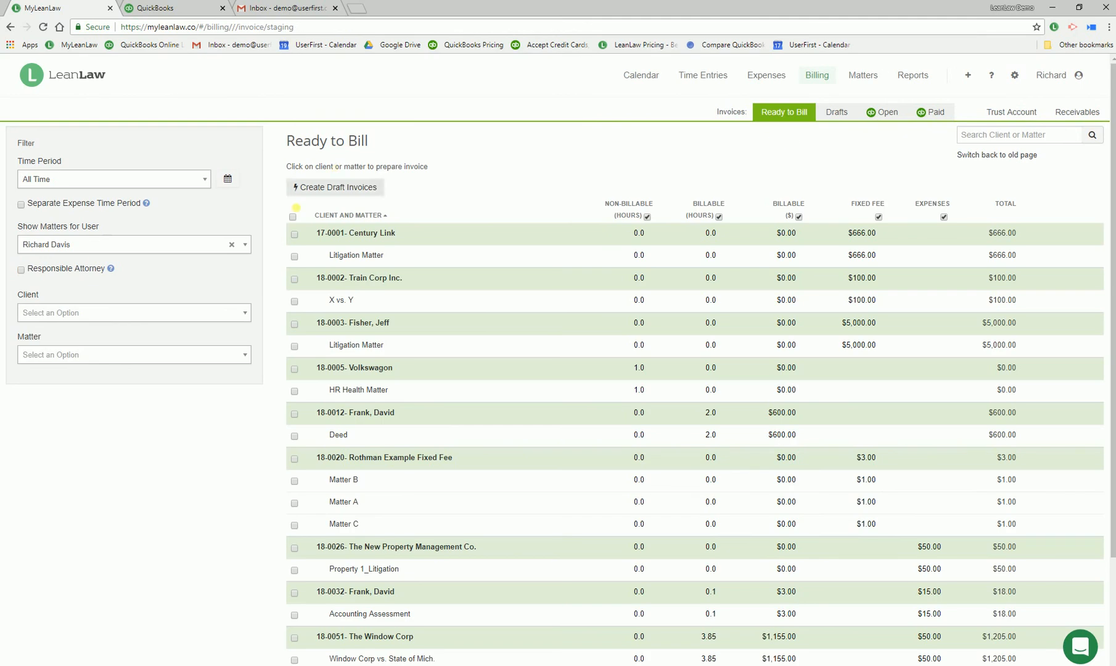
pyautogui.click(293, 216)
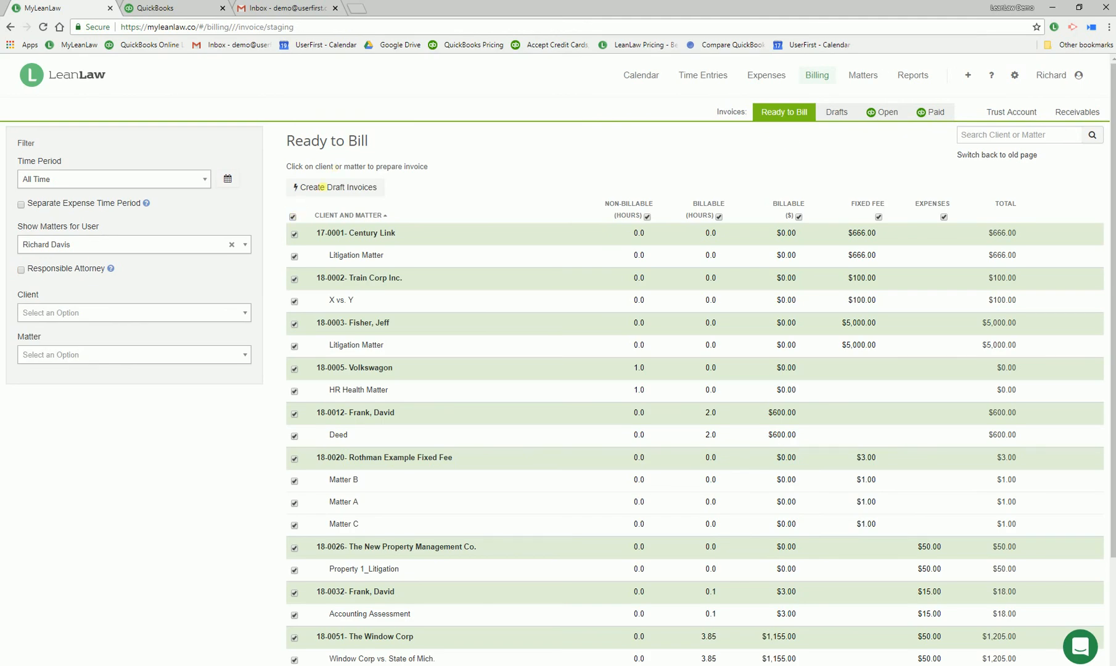
pyautogui.click(294, 217)
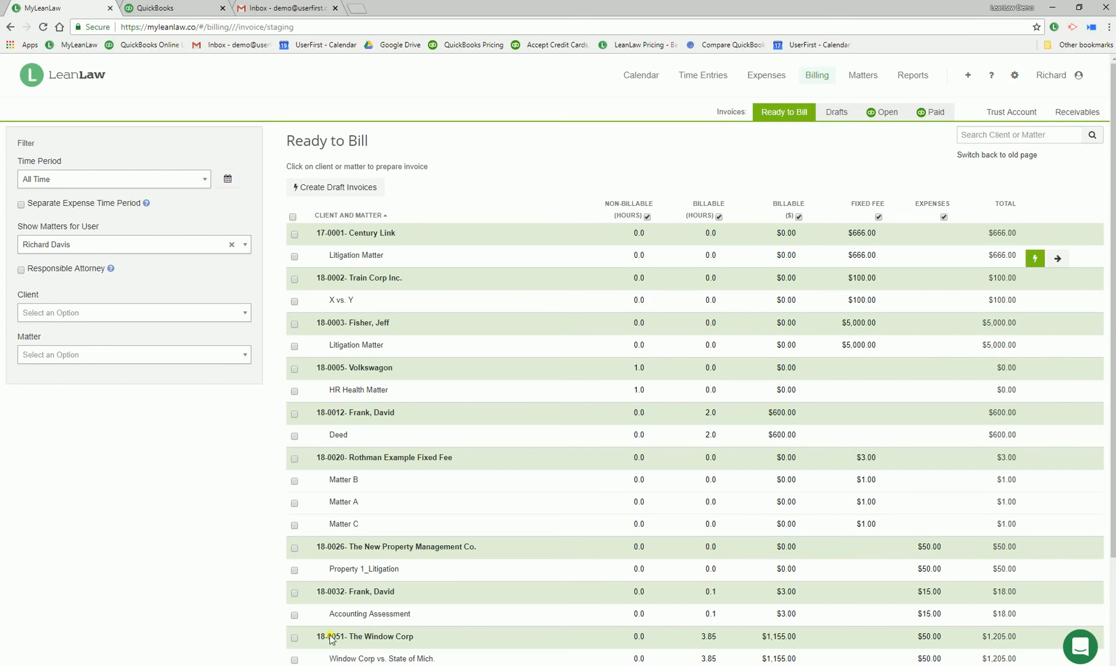
pyautogui.scroll(-2, 600, 377)
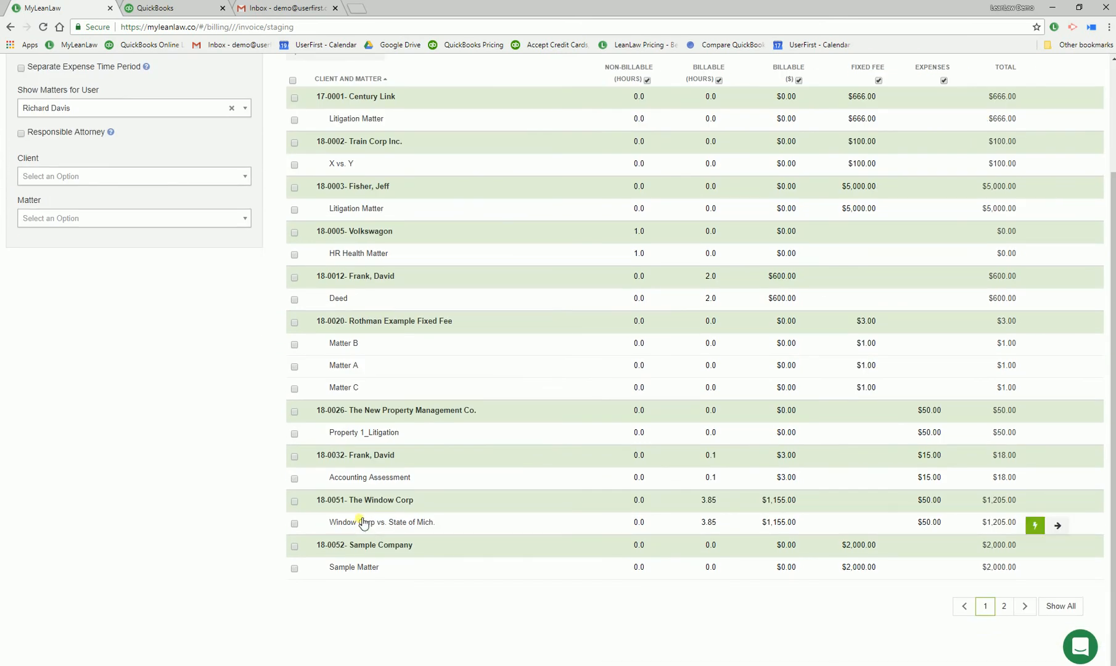
pyautogui.click(1034, 524)
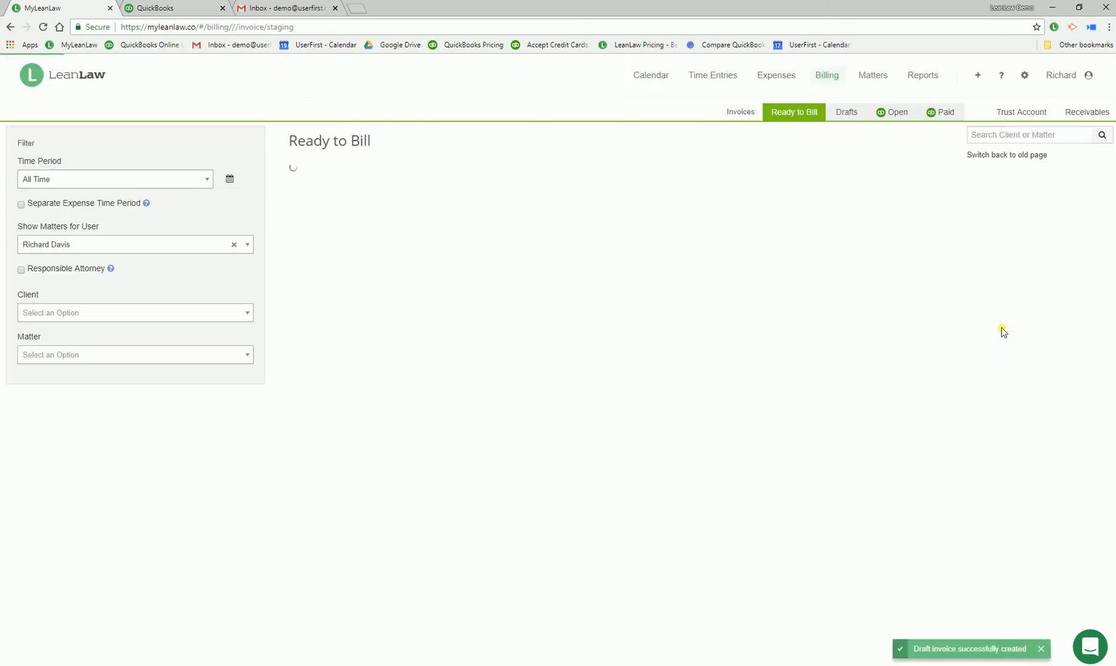
# Open The Window Corp's 07/31/18 draft invoice and view its memo and "Create custom task" line item, cancelling both edits
pyautogui.click(834, 111)
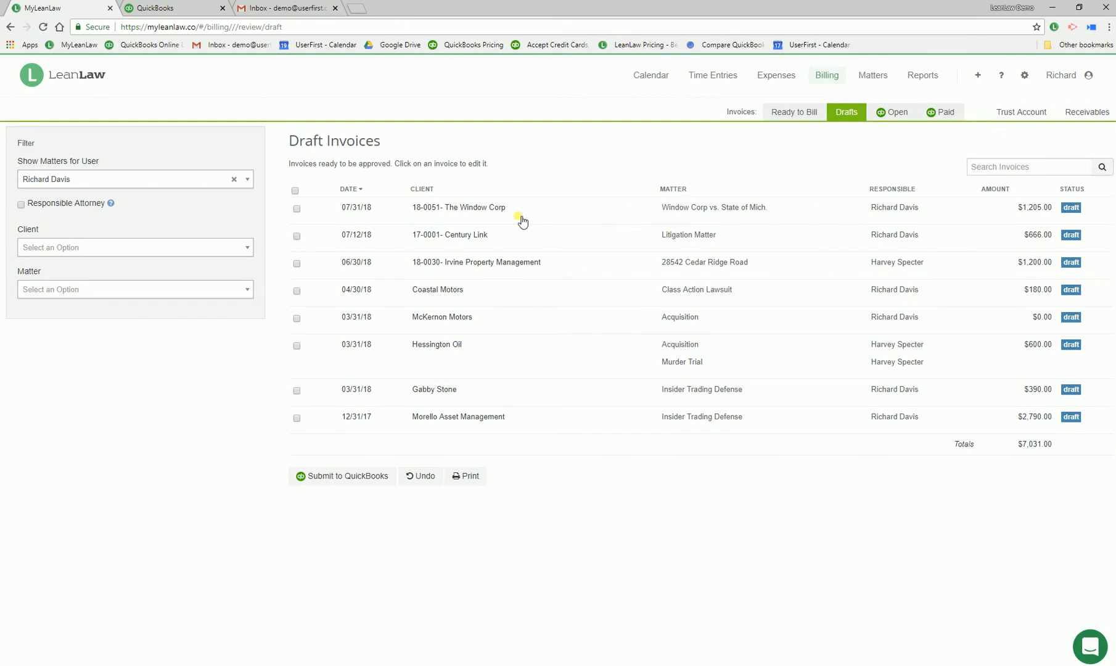
pyautogui.click(499, 210)
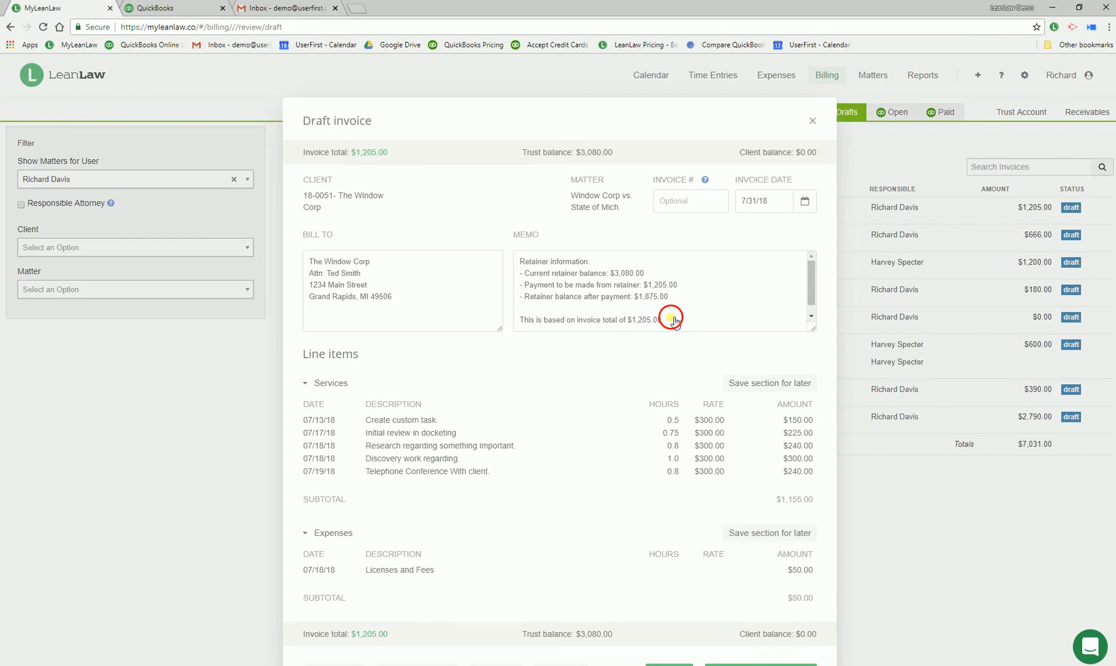
pyautogui.moveTo(674, 320); pyautogui.dragTo(531, 268)
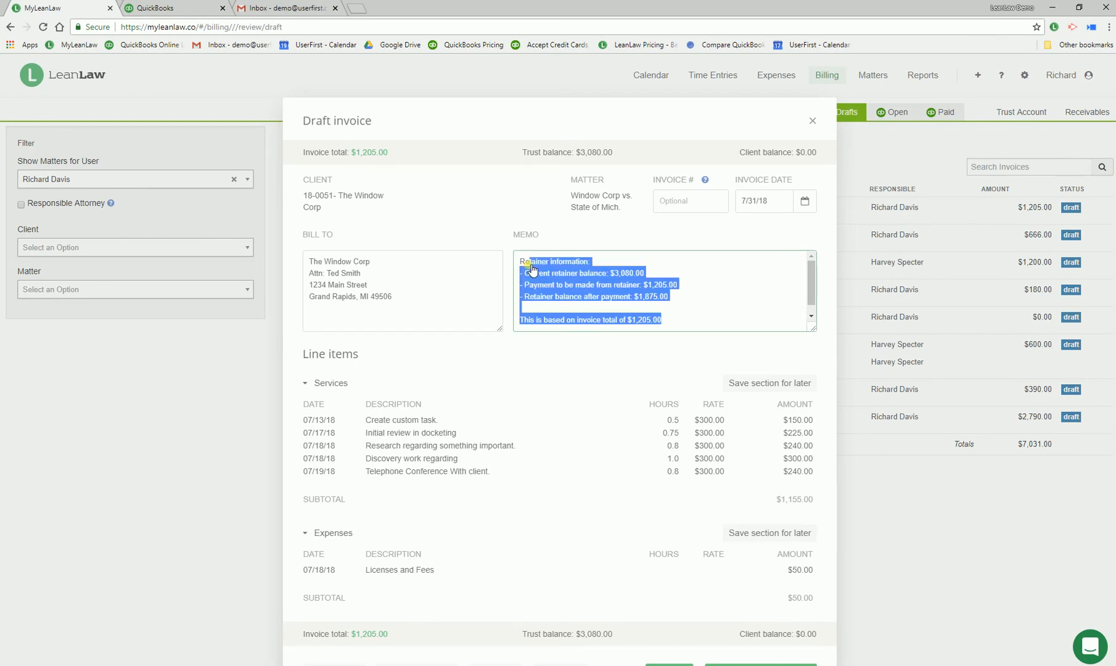
pyautogui.click(582, 287)
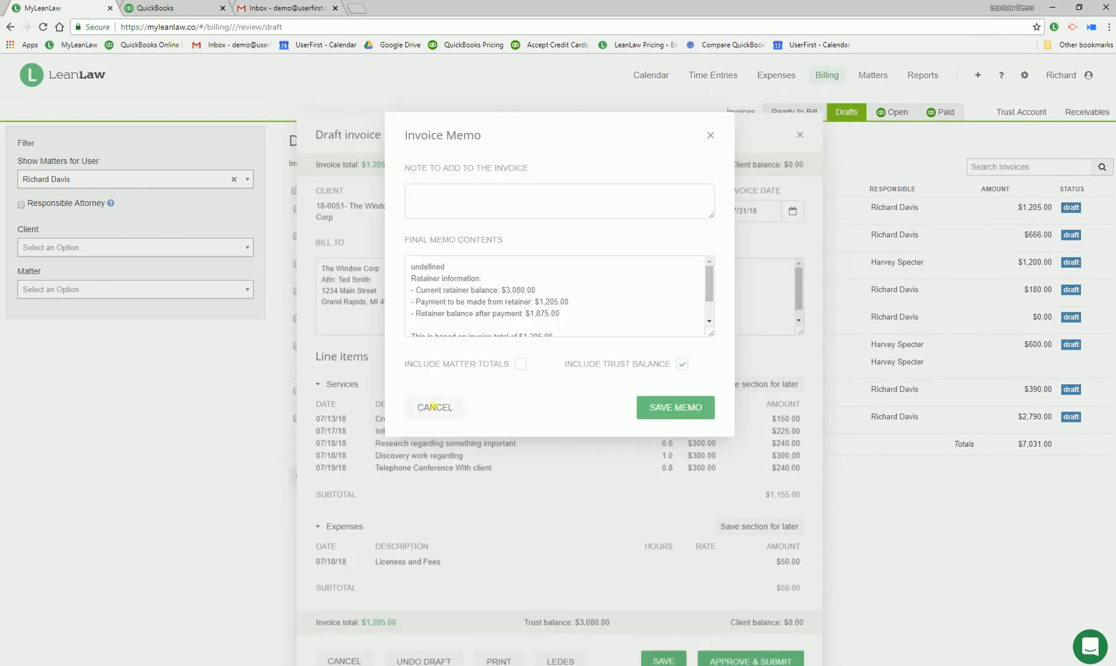
pyautogui.press('Escape')
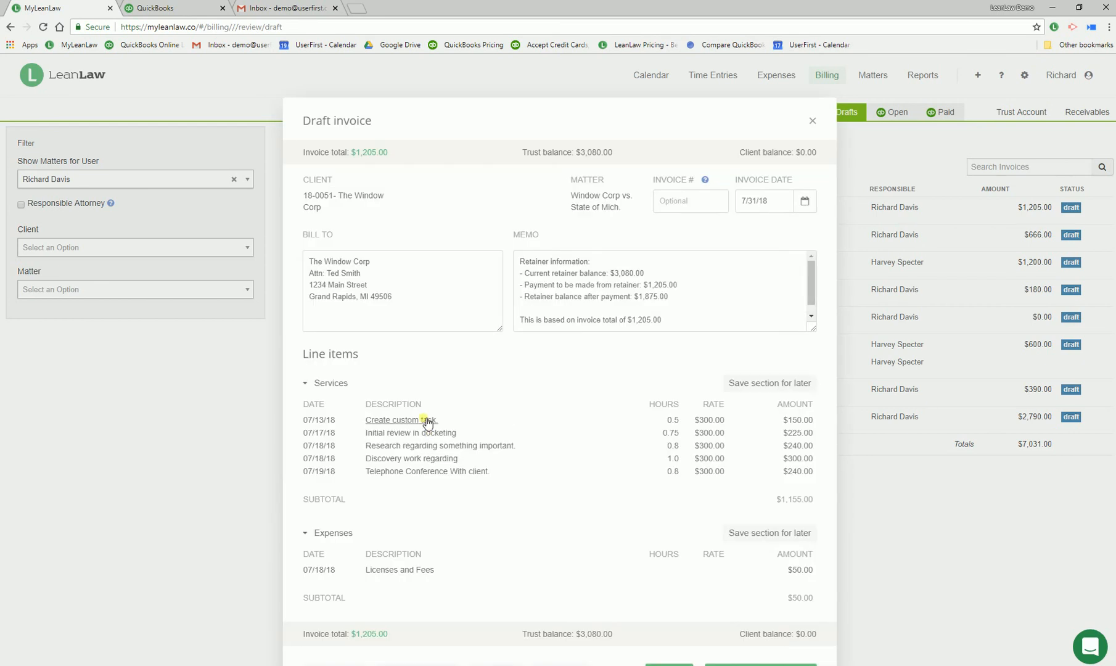
pyautogui.click(425, 419)
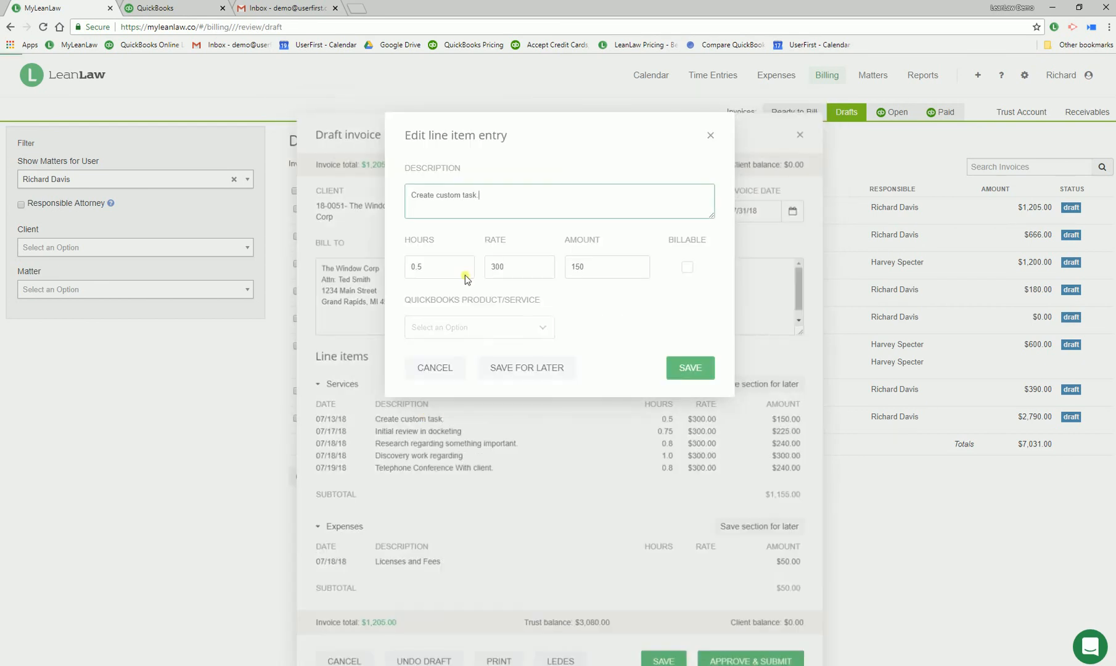
pyautogui.click(457, 370)
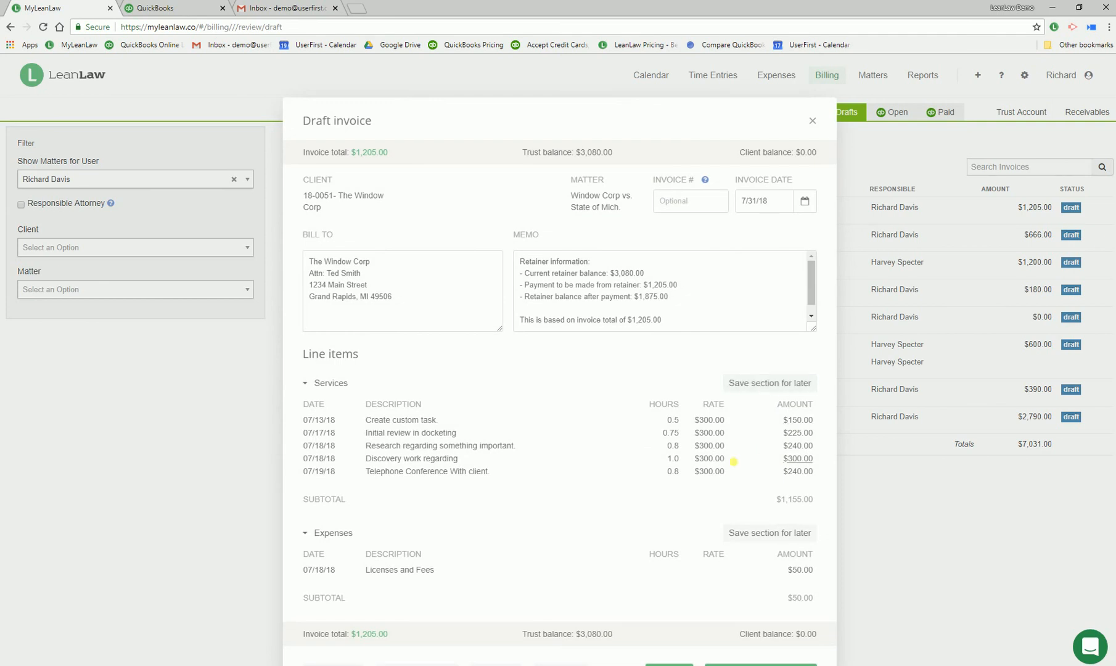
# Approve The Window Corp's draft invoice and submit it to QuickBooks, leaving the remaining drafts unselected
pyautogui.scroll(-2, 734, 462)
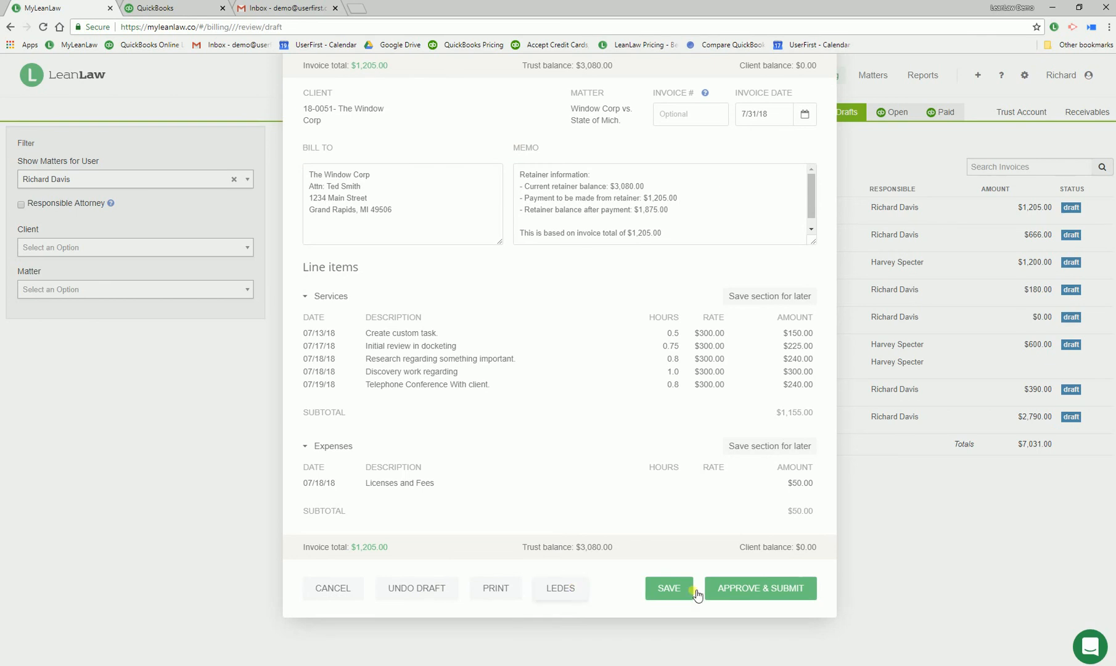
pyautogui.click(758, 589)
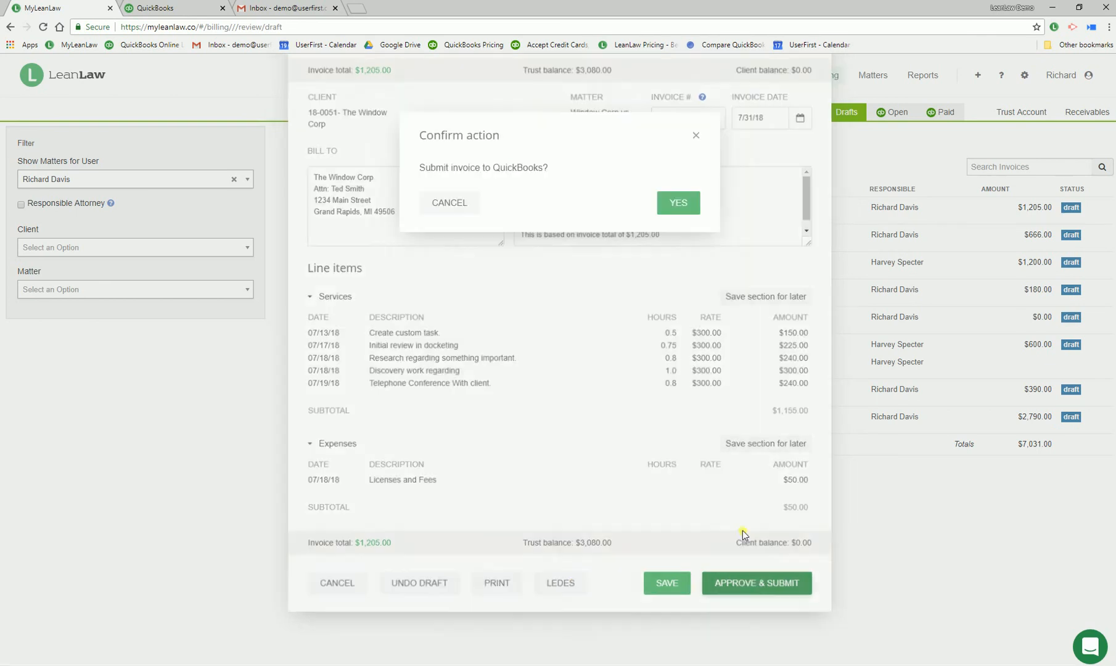
pyautogui.click(687, 203)
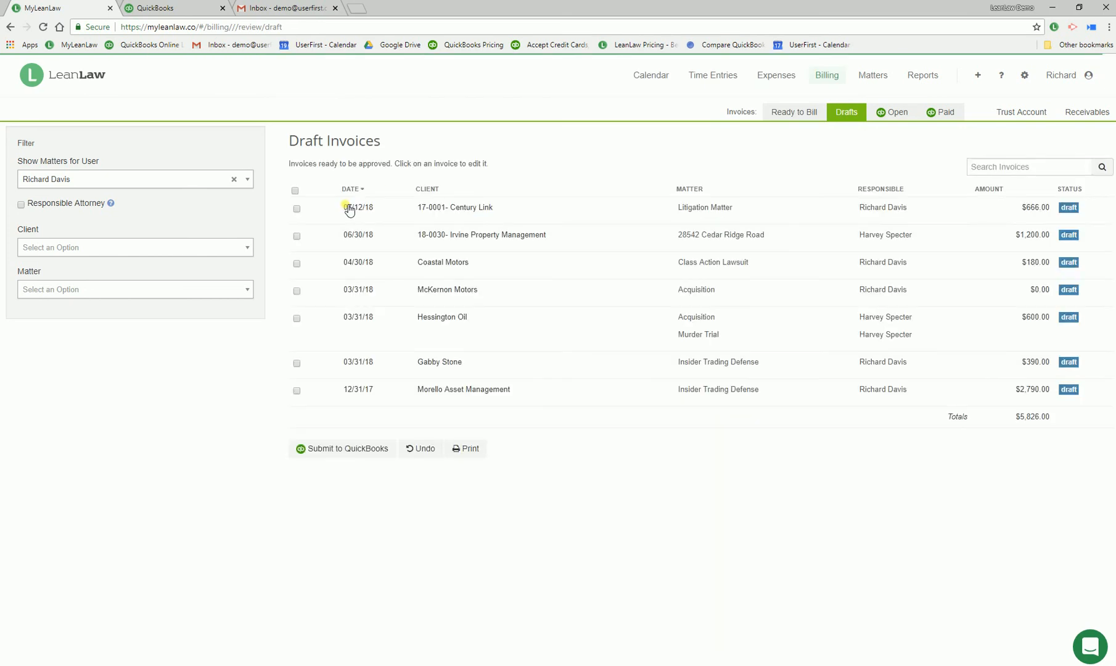
pyautogui.click(296, 191)
pyautogui.click(296, 191)
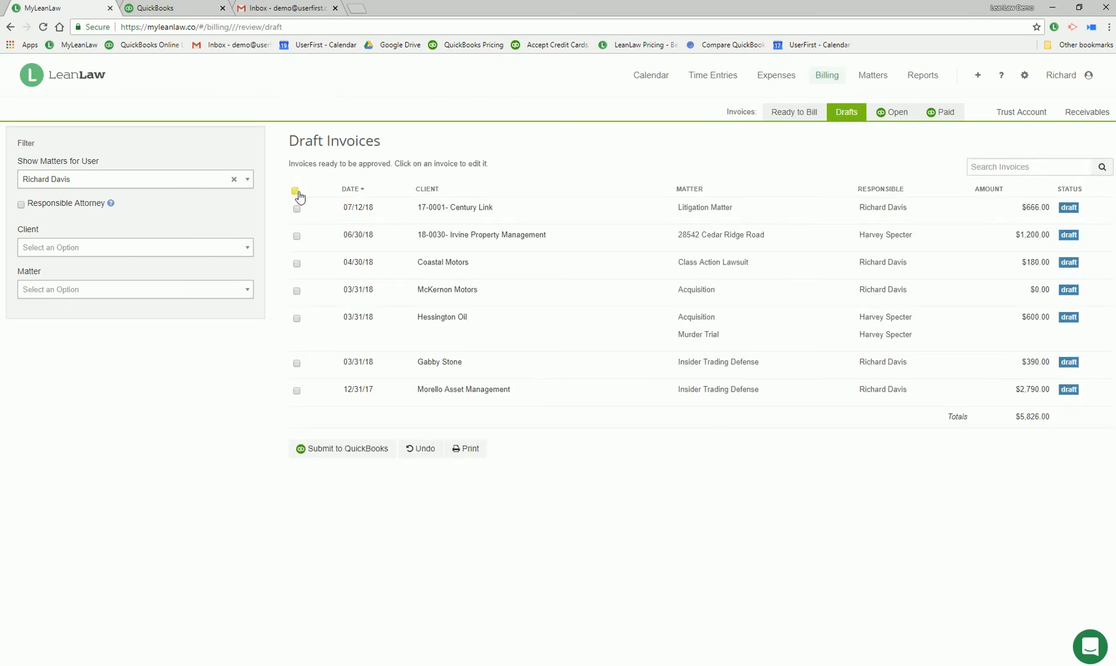
# Open The Window Corp's 07/31/18 invoice among the open invoices and examine its line items
pyautogui.click(891, 114)
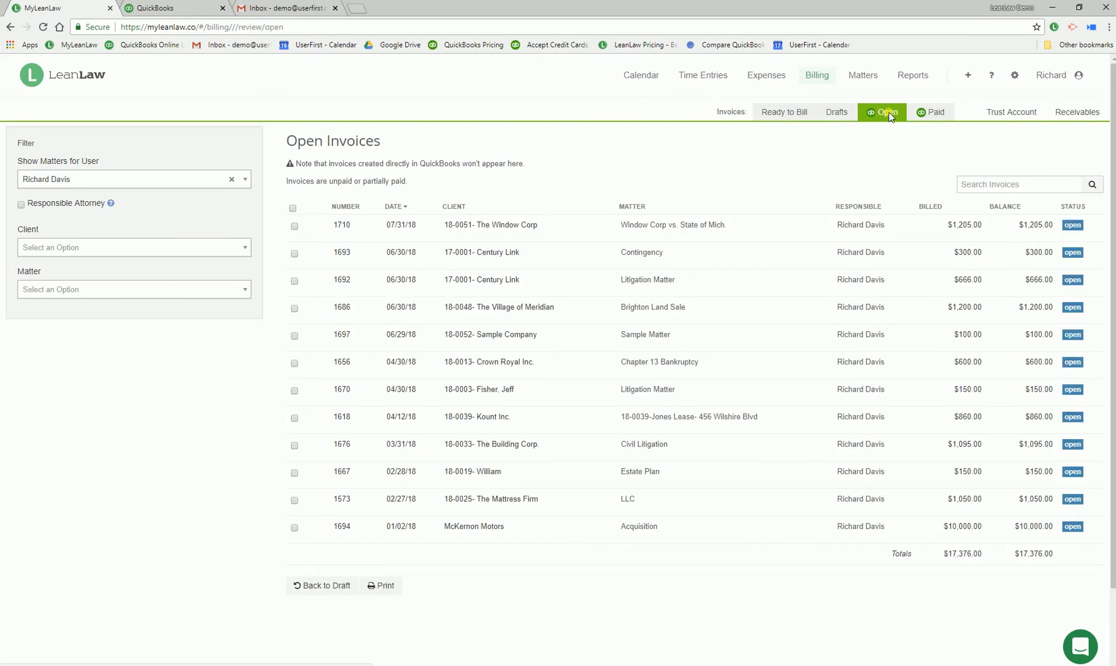
pyautogui.click(699, 231)
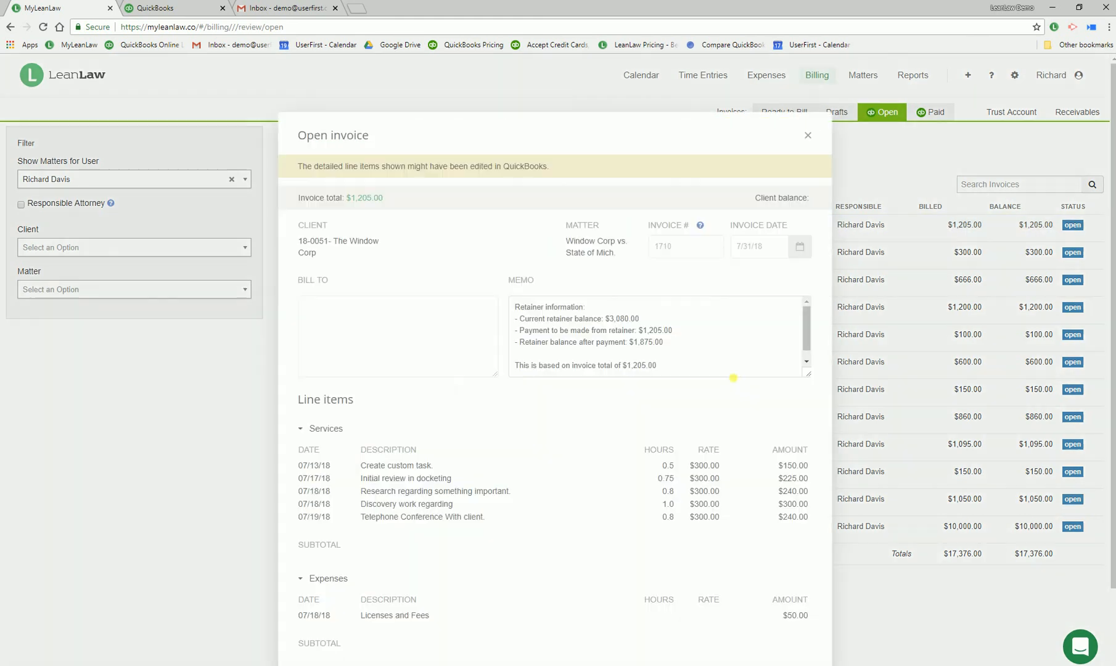
pyautogui.scroll(-3, 771, 617)
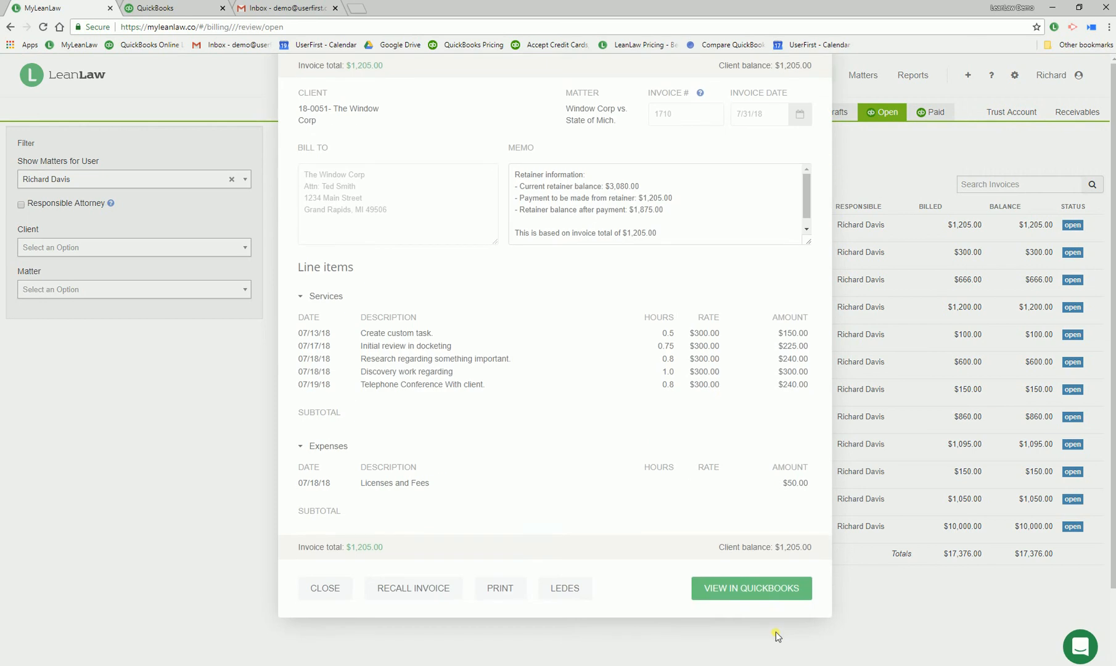
# Switch to QuickBooks and open The Window Corp's 07/31/2018 invoice from the sales transactions
pyautogui.click(158, 8)
pyautogui.click(55, 165)
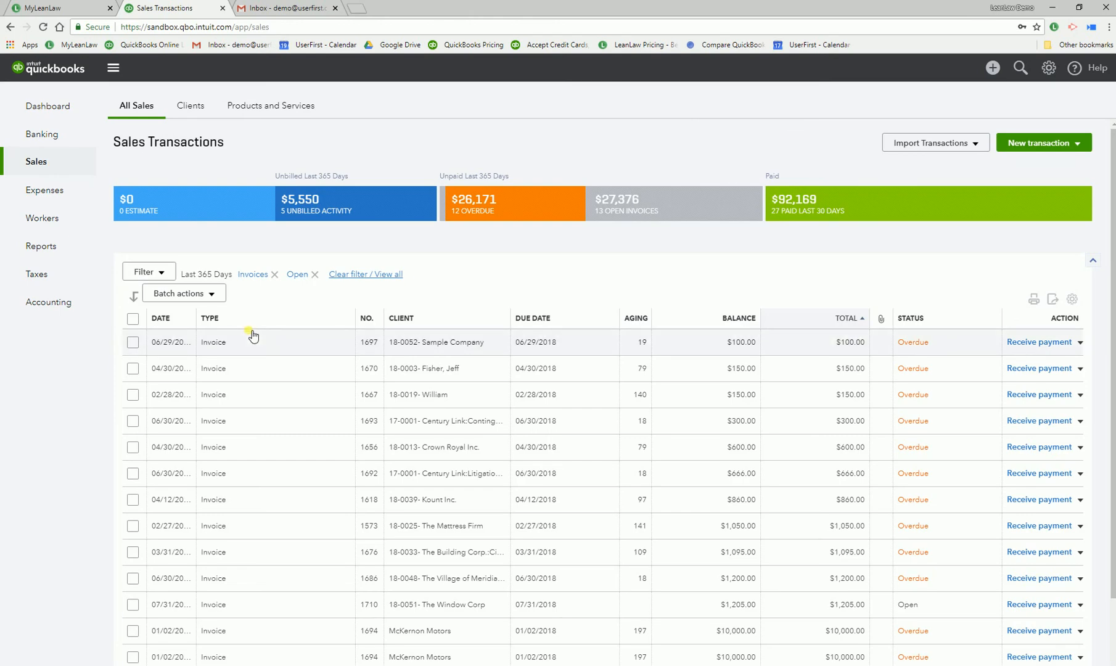
pyautogui.click(476, 605)
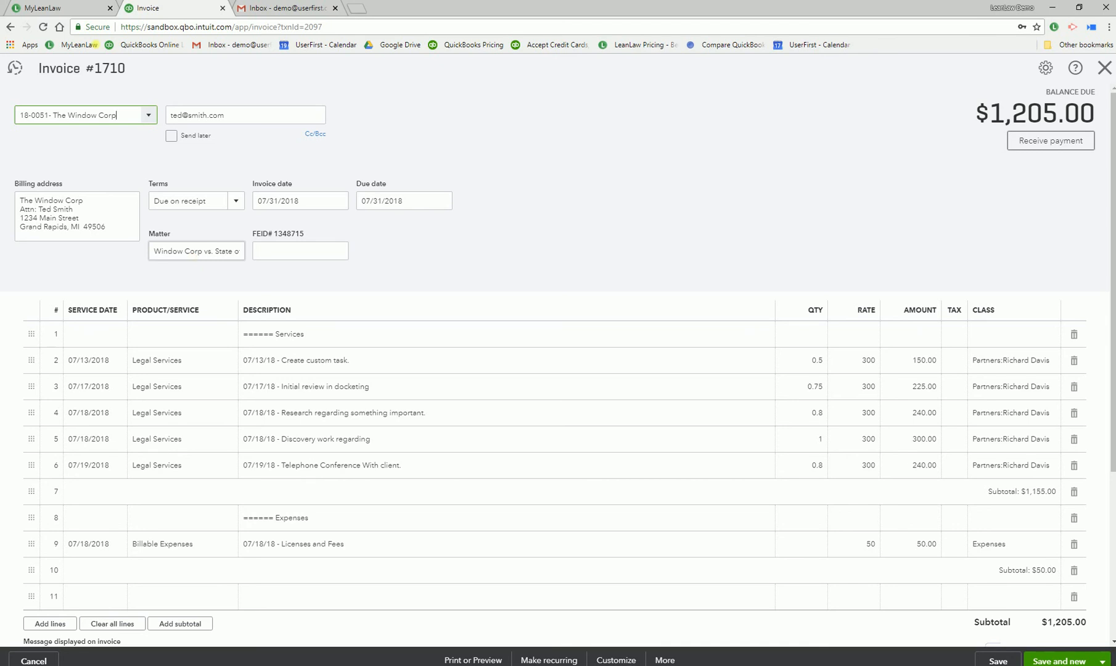
# Switch back to LeanLaw and close The Window Corp's invoice
pyautogui.click(70, 9)
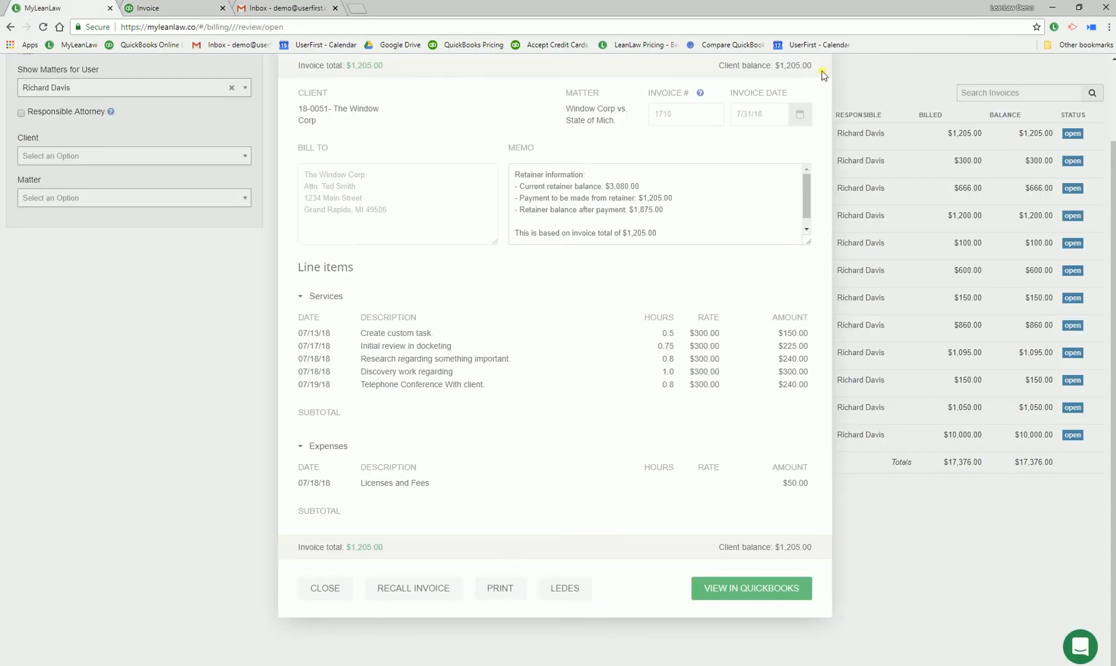
pyautogui.click(336, 590)
pyautogui.scroll(2, 903, 117)
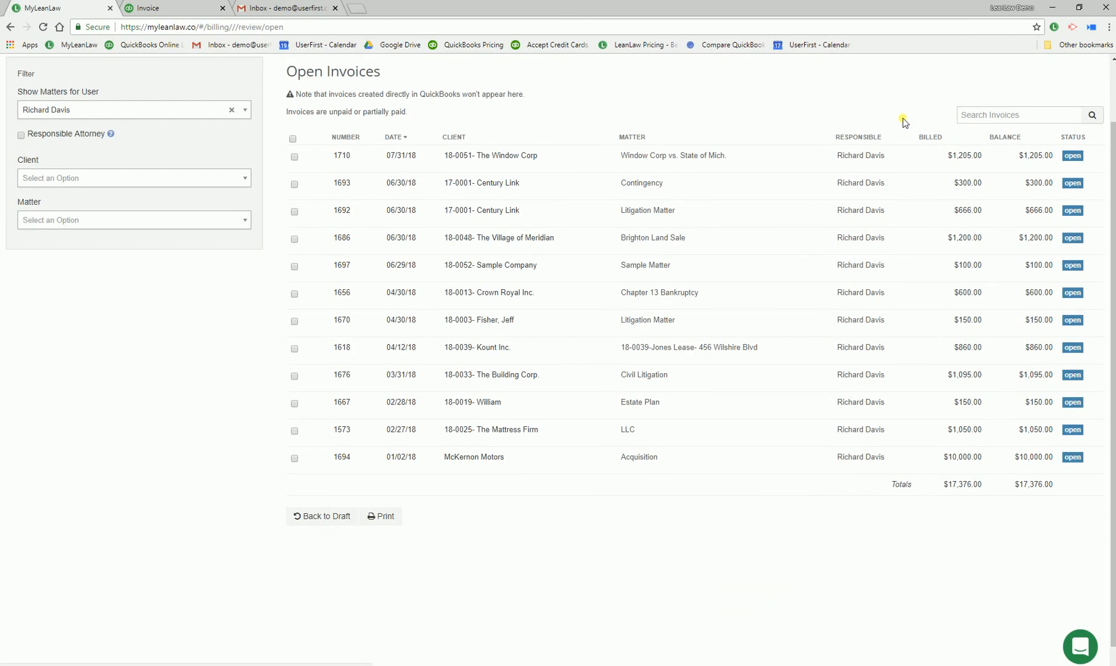
# Find The Window Corp's trust account by searching for "win" and record a payment from trust for its 07/31/18 invoice
pyautogui.click(1023, 113)
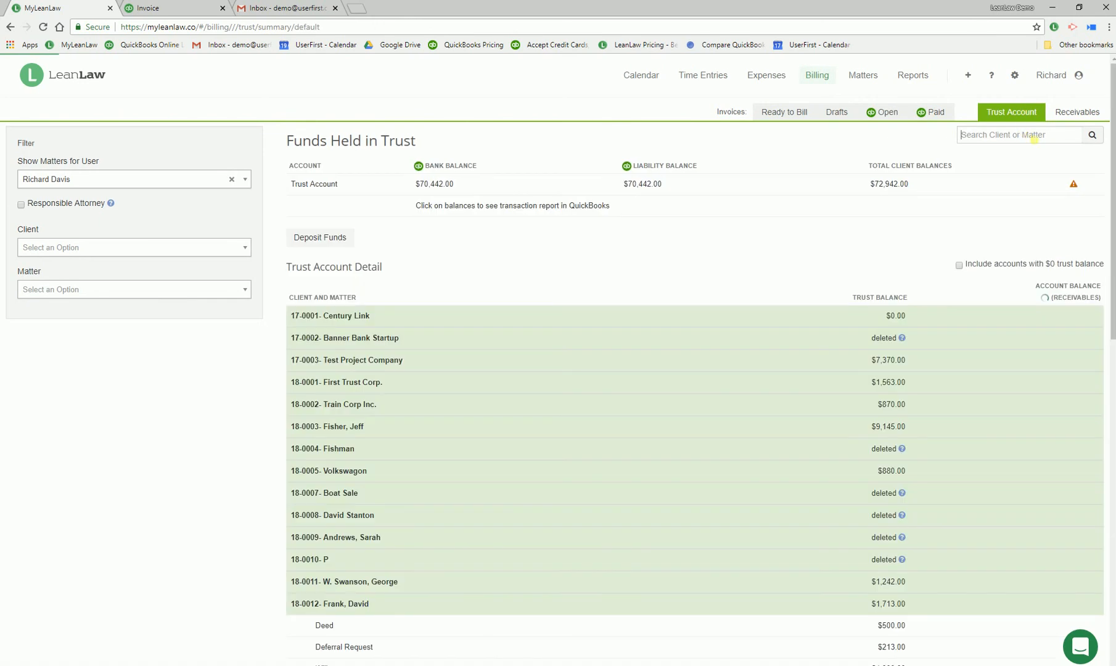
pyautogui.click(1029, 136)
pyautogui.write('win')
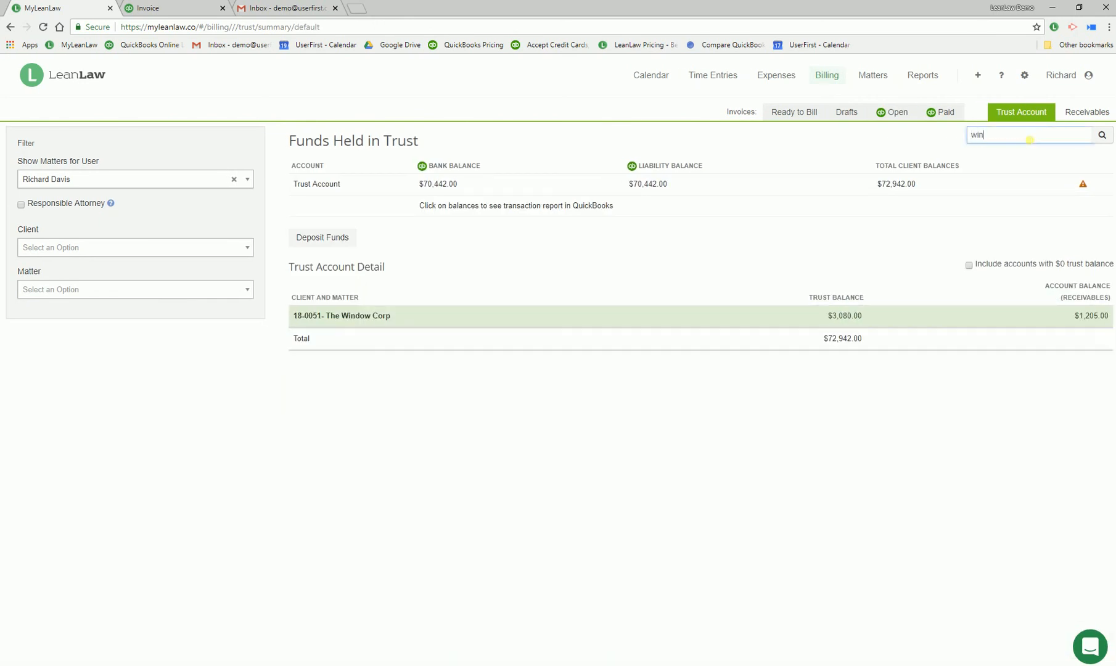
pyautogui.click(845, 316)
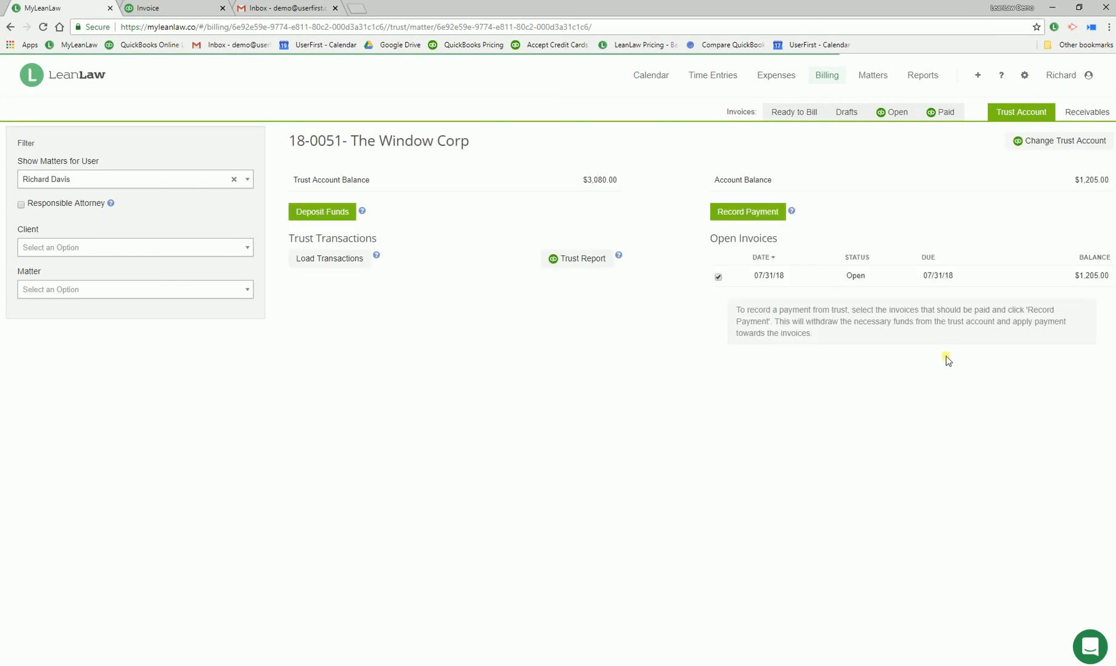
pyautogui.click(759, 211)
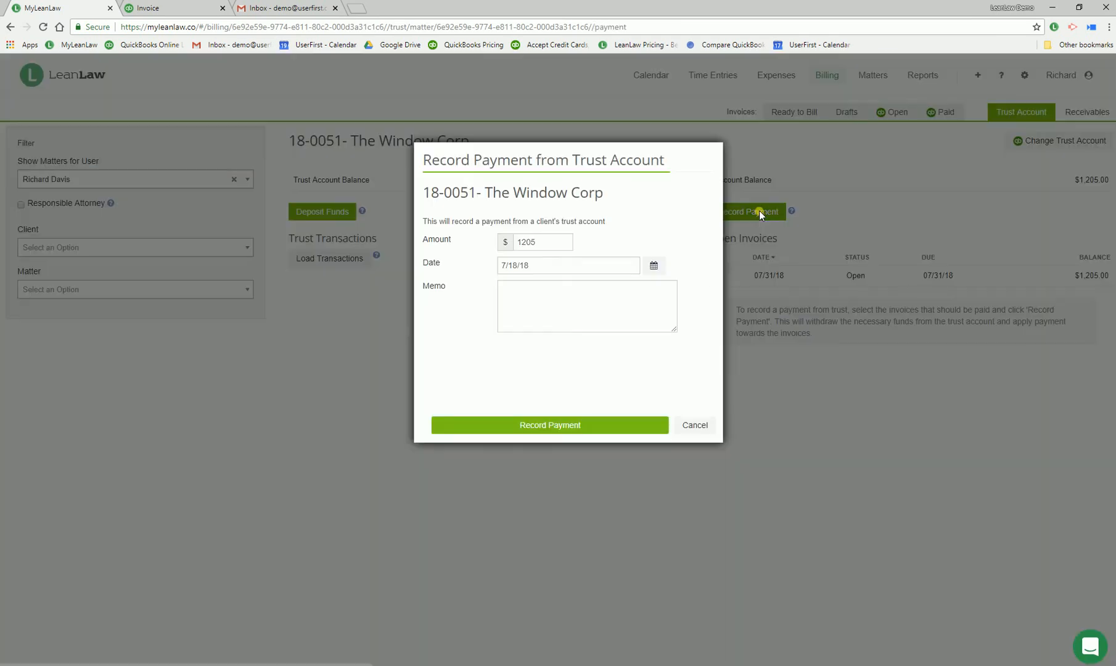
pyautogui.click(567, 425)
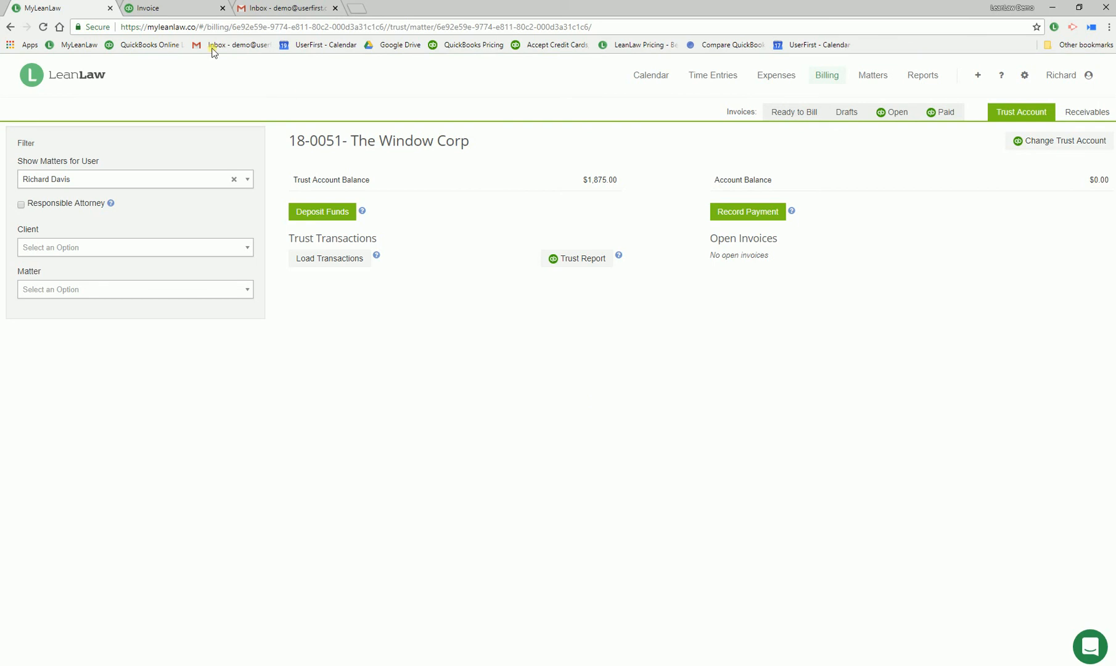
# Switch to QuickBooks, refresh The Window Corp's invoice and examine the account summary, line items and retainer information in its print preview
pyautogui.click(176, 6)
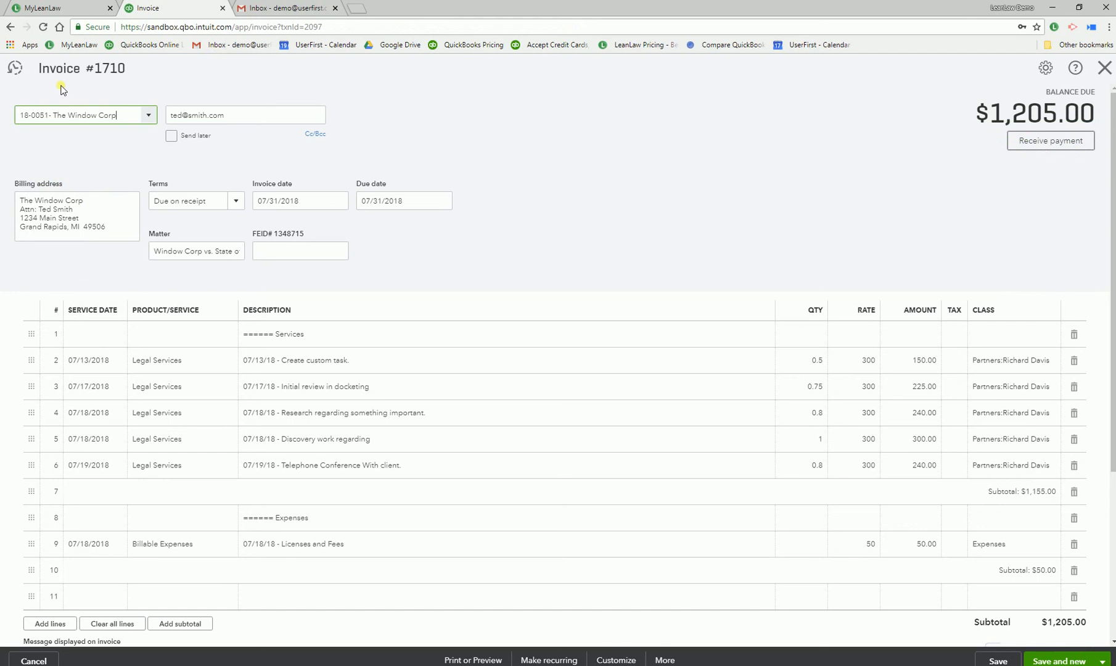
pyautogui.click(43, 26)
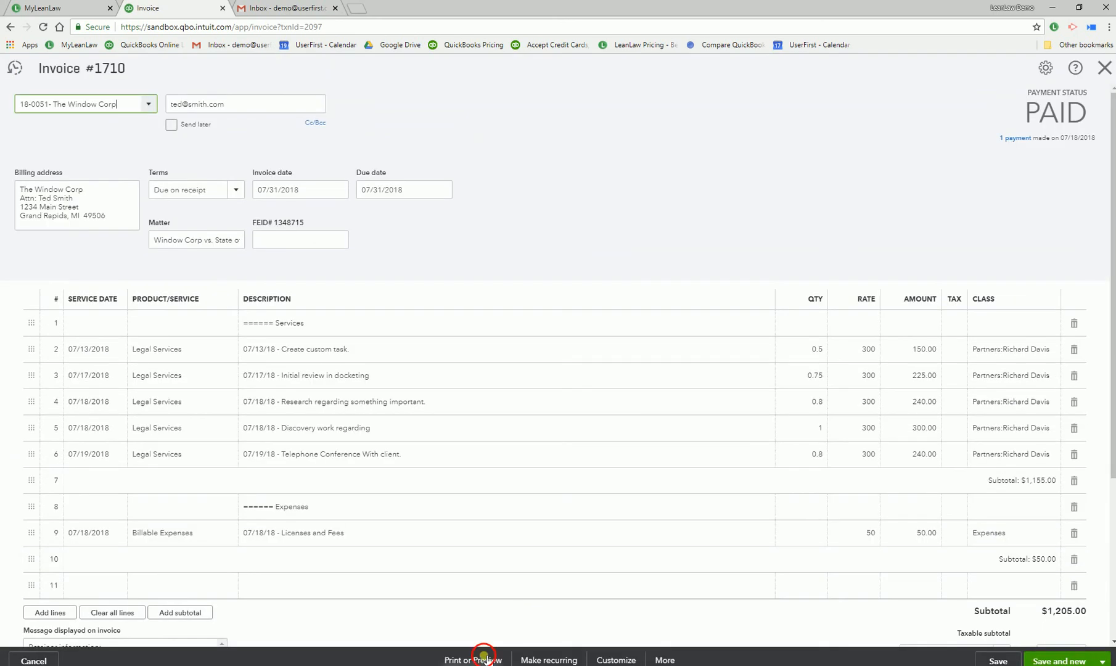
pyautogui.click(489, 657)
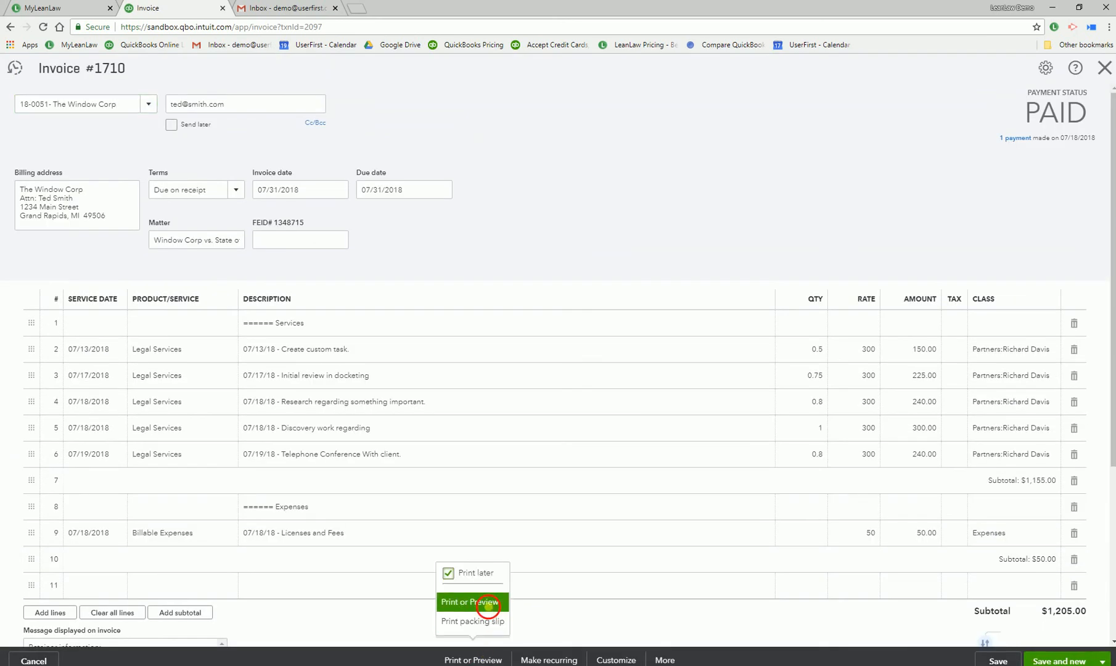
pyautogui.click(485, 602)
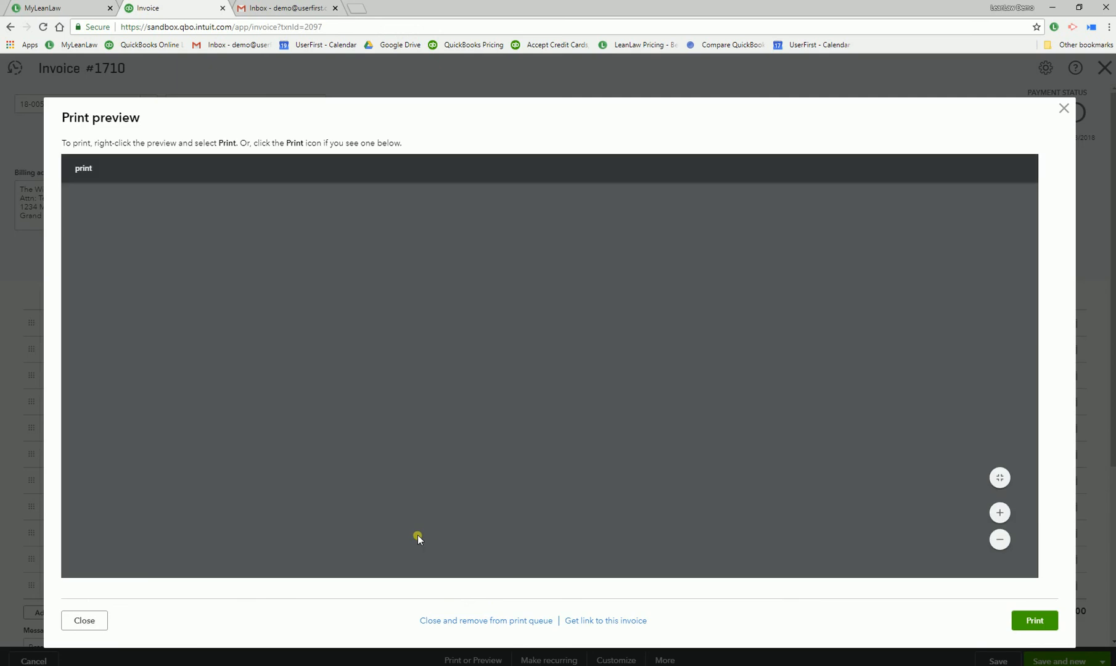
pyautogui.scroll(-2, 436, 484)
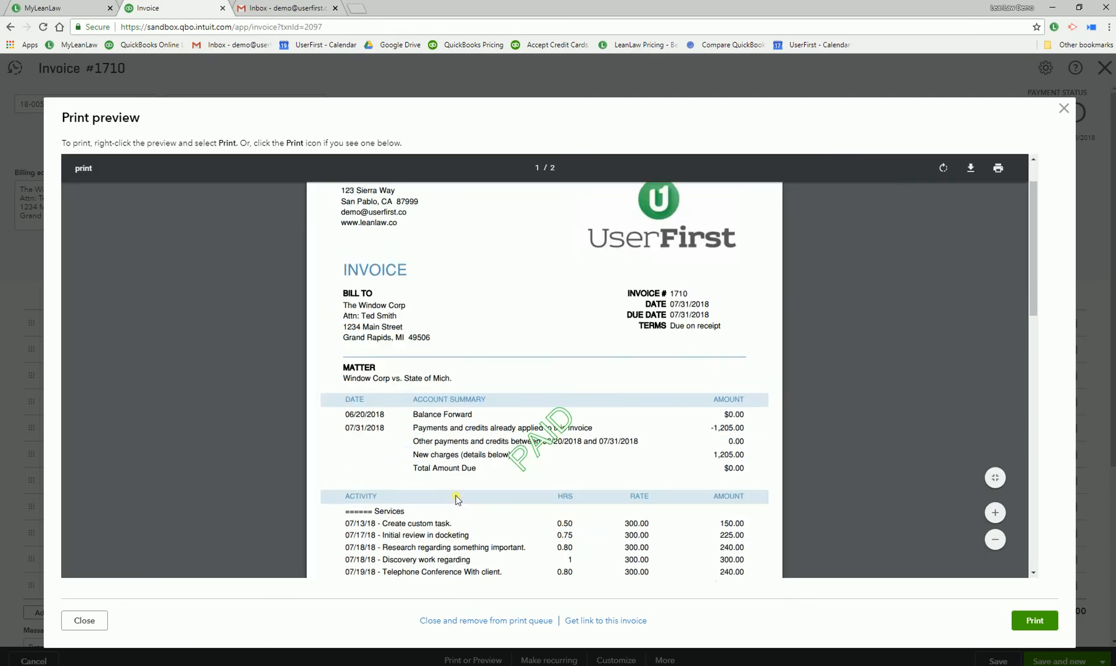
pyautogui.scroll(-3, 462, 455)
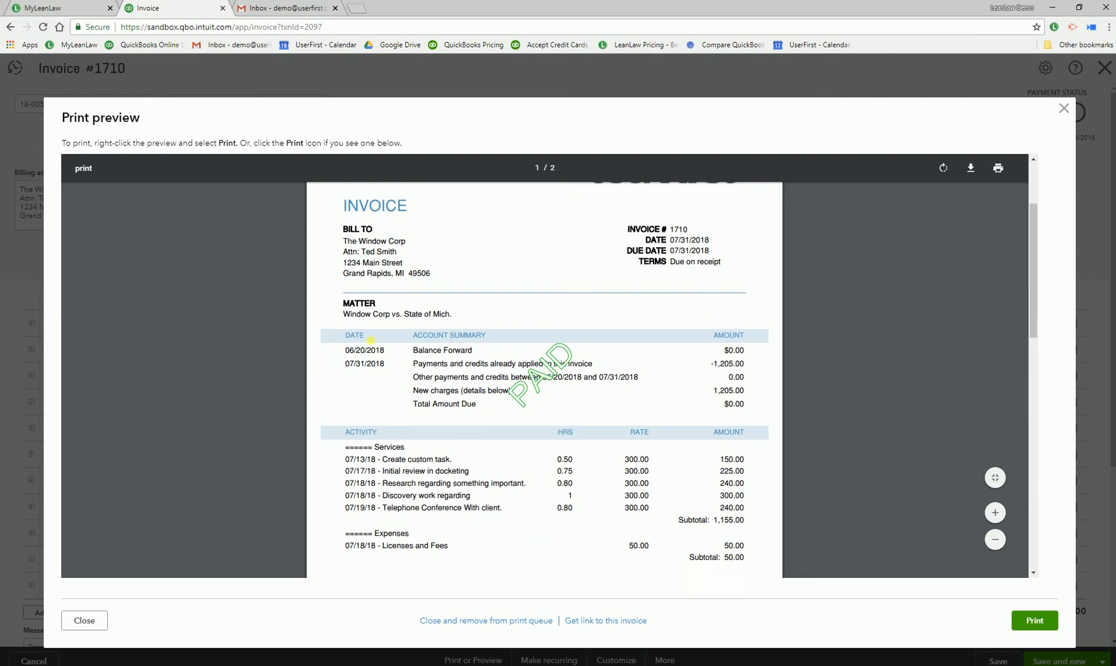
pyautogui.scroll(-1, 419, 456)
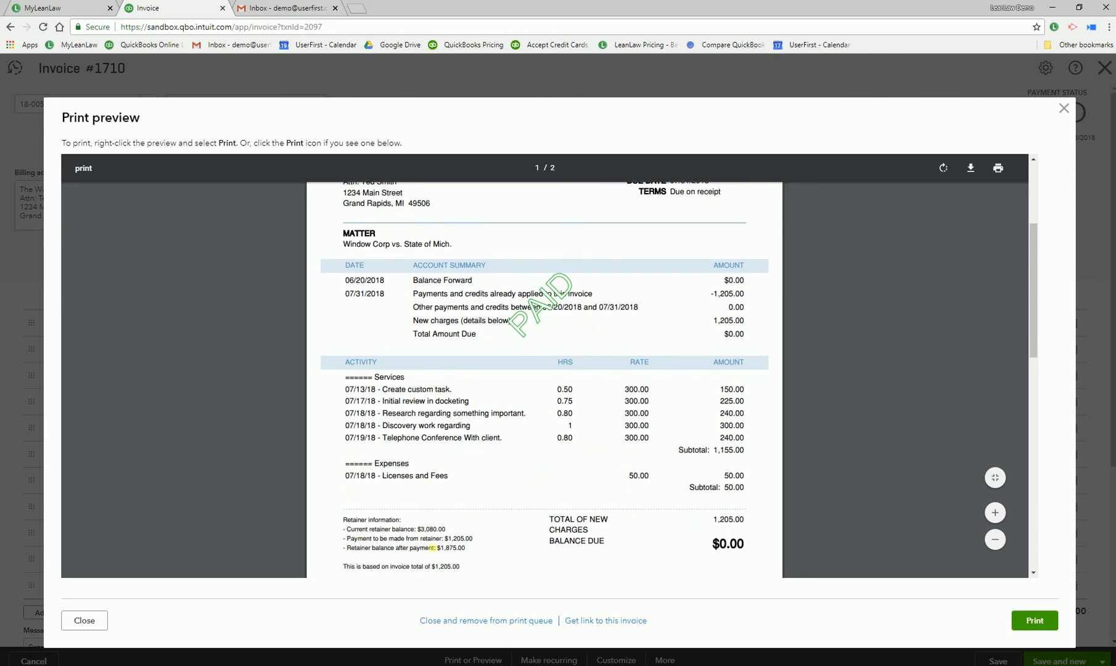
pyautogui.moveTo(486, 563); pyautogui.dragTo(473, 538)
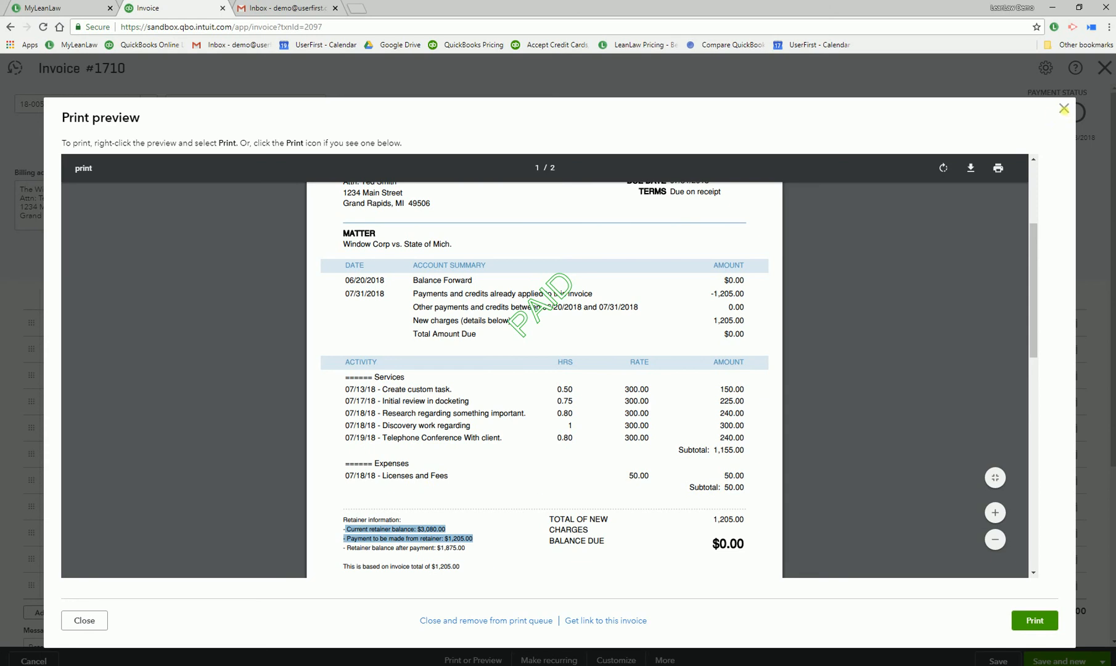
pyautogui.click(1063, 108)
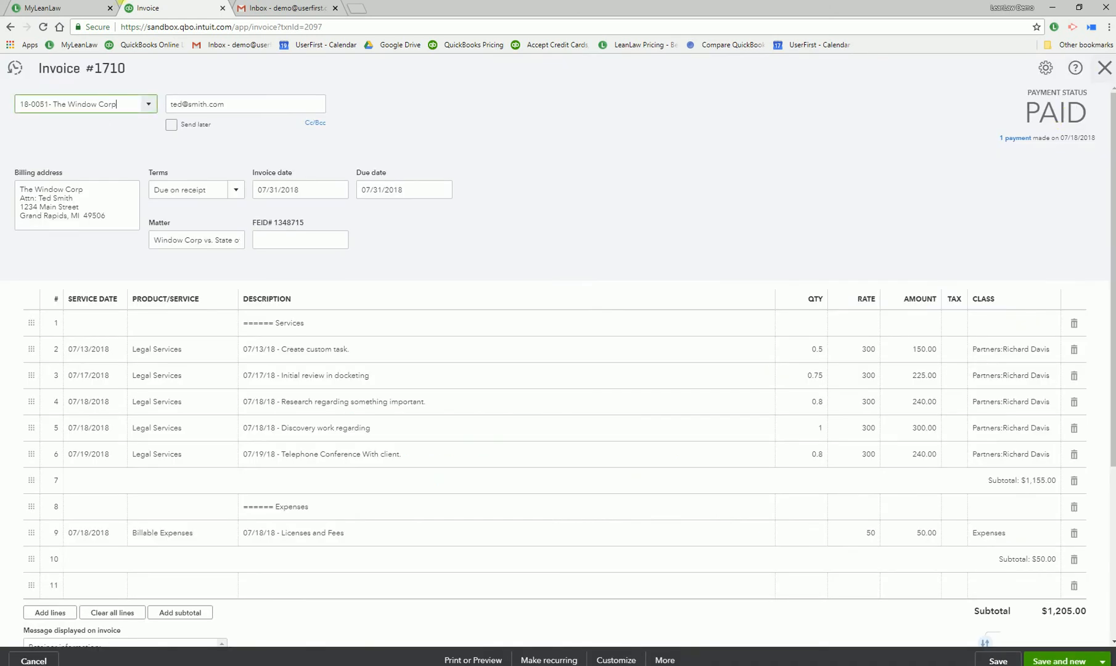
# Close The Window Corp's invoice in QuickBooks and switch back to LeanLaw's billing section
pyautogui.click(1105, 68)
pyautogui.click(89, 8)
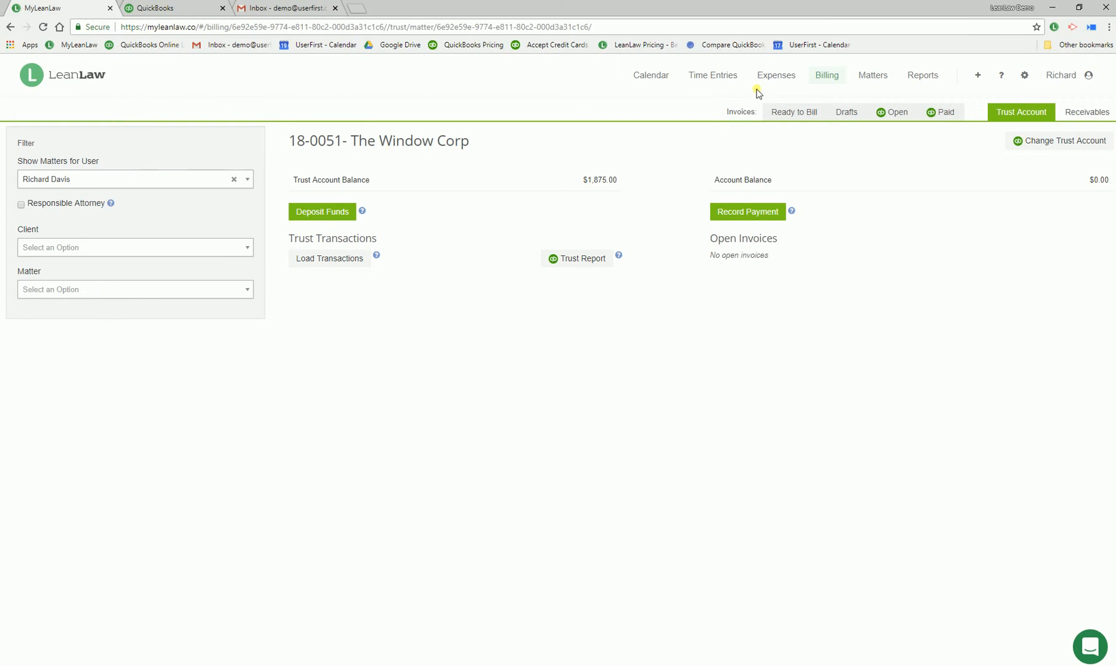
pyautogui.click(833, 77)
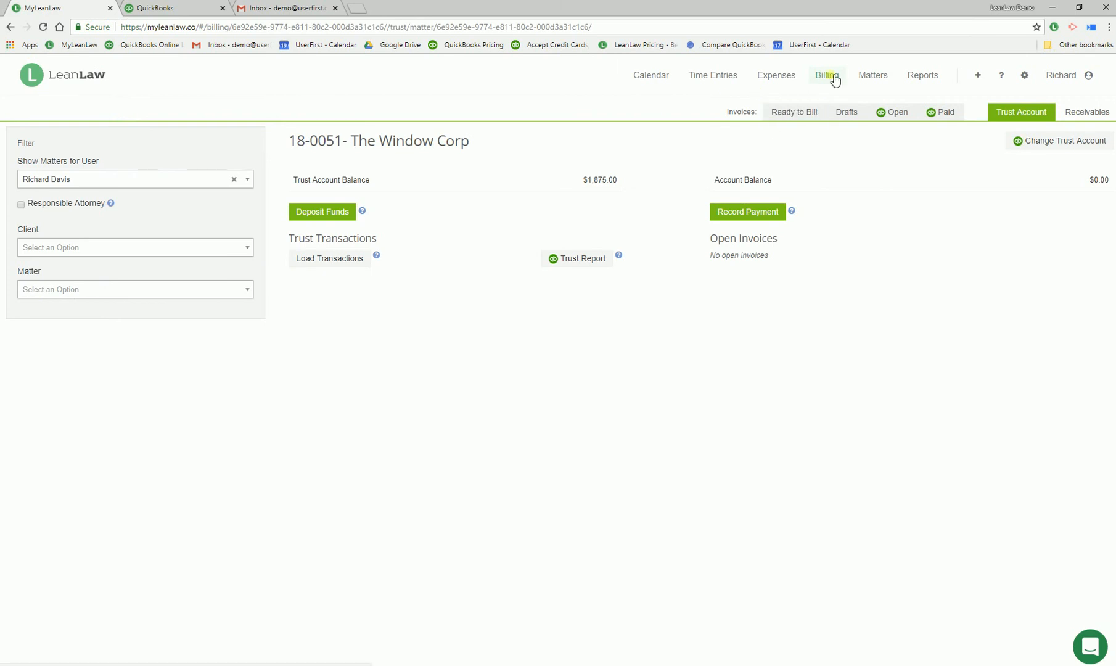